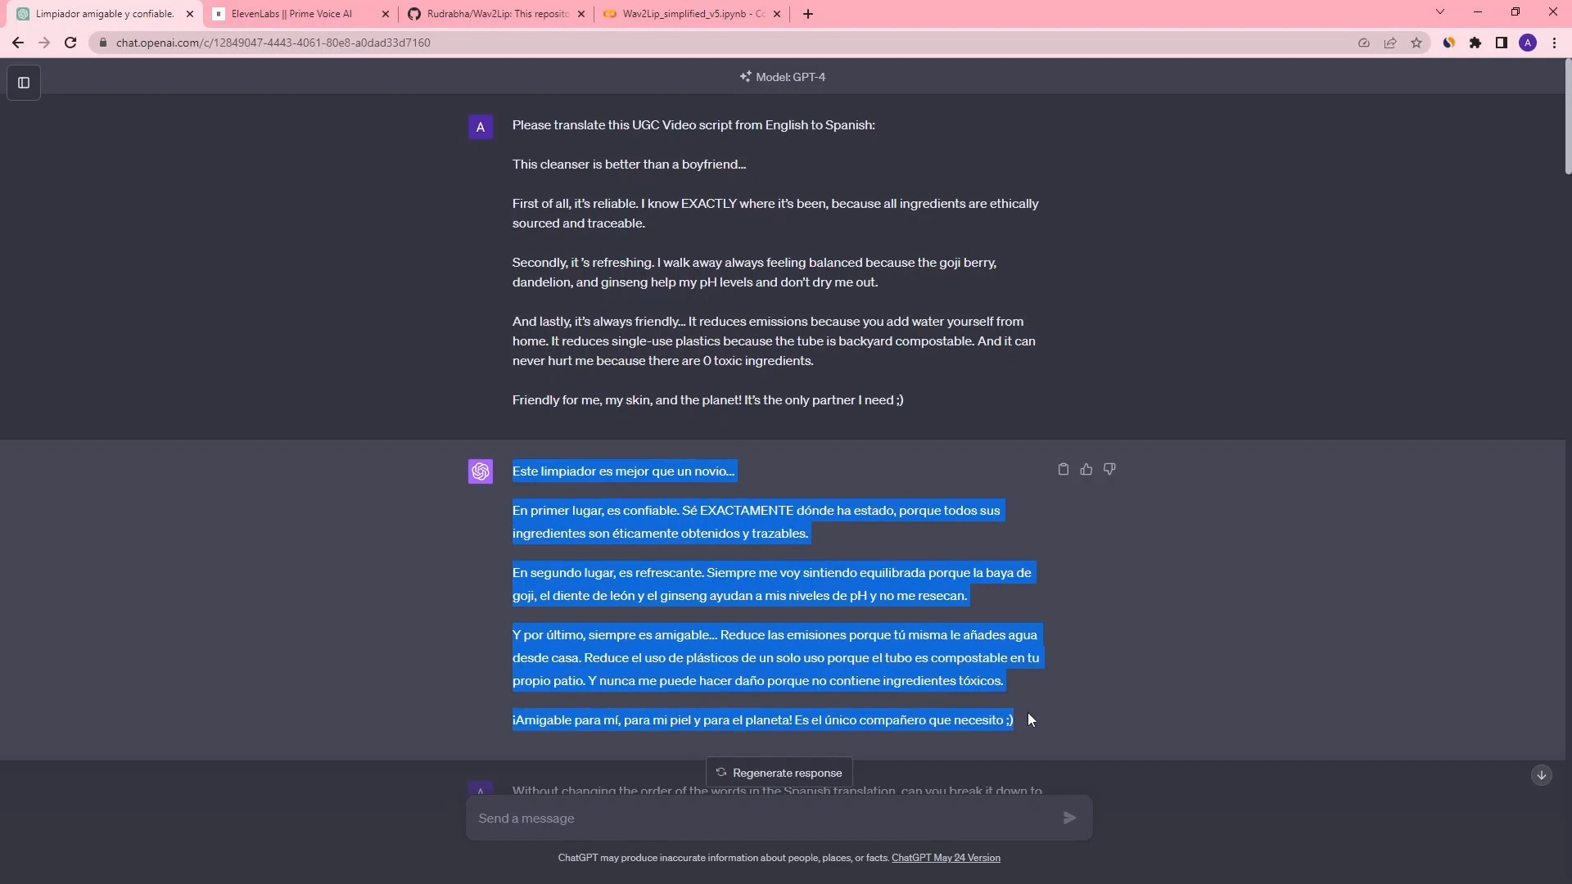
- Switch from the ChatGPT translation to ElevenLabs and look through the available voices for speech synthesis
{"action": "left_click", "coordinate": [928, 653]}
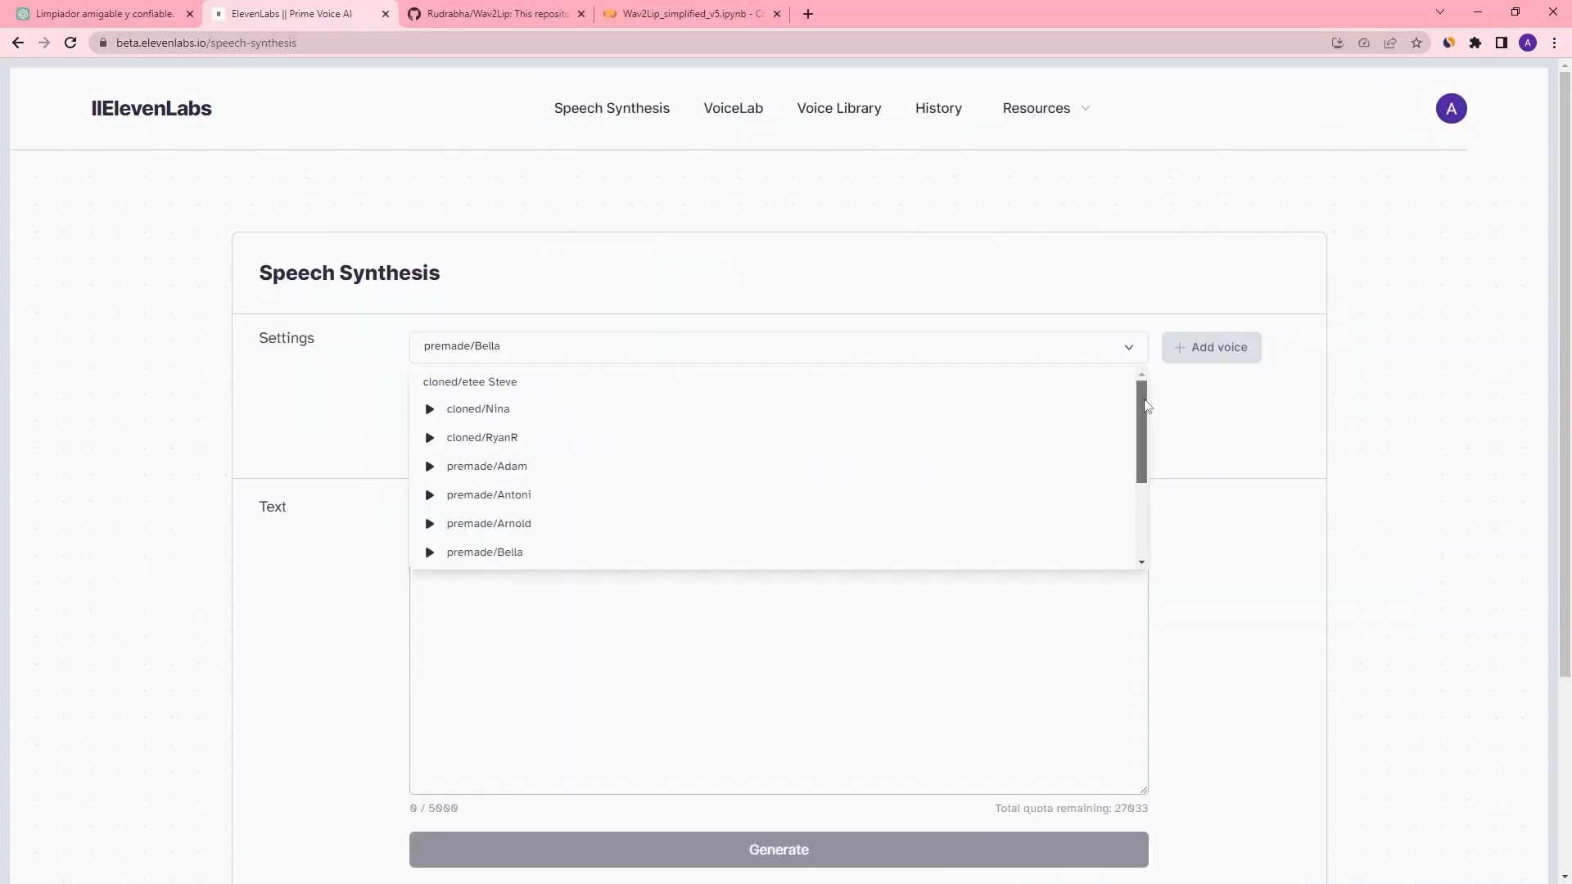
{"action": "left_click_drag", "start_coordinate": [1143, 405], "coordinate": [1144, 416]}
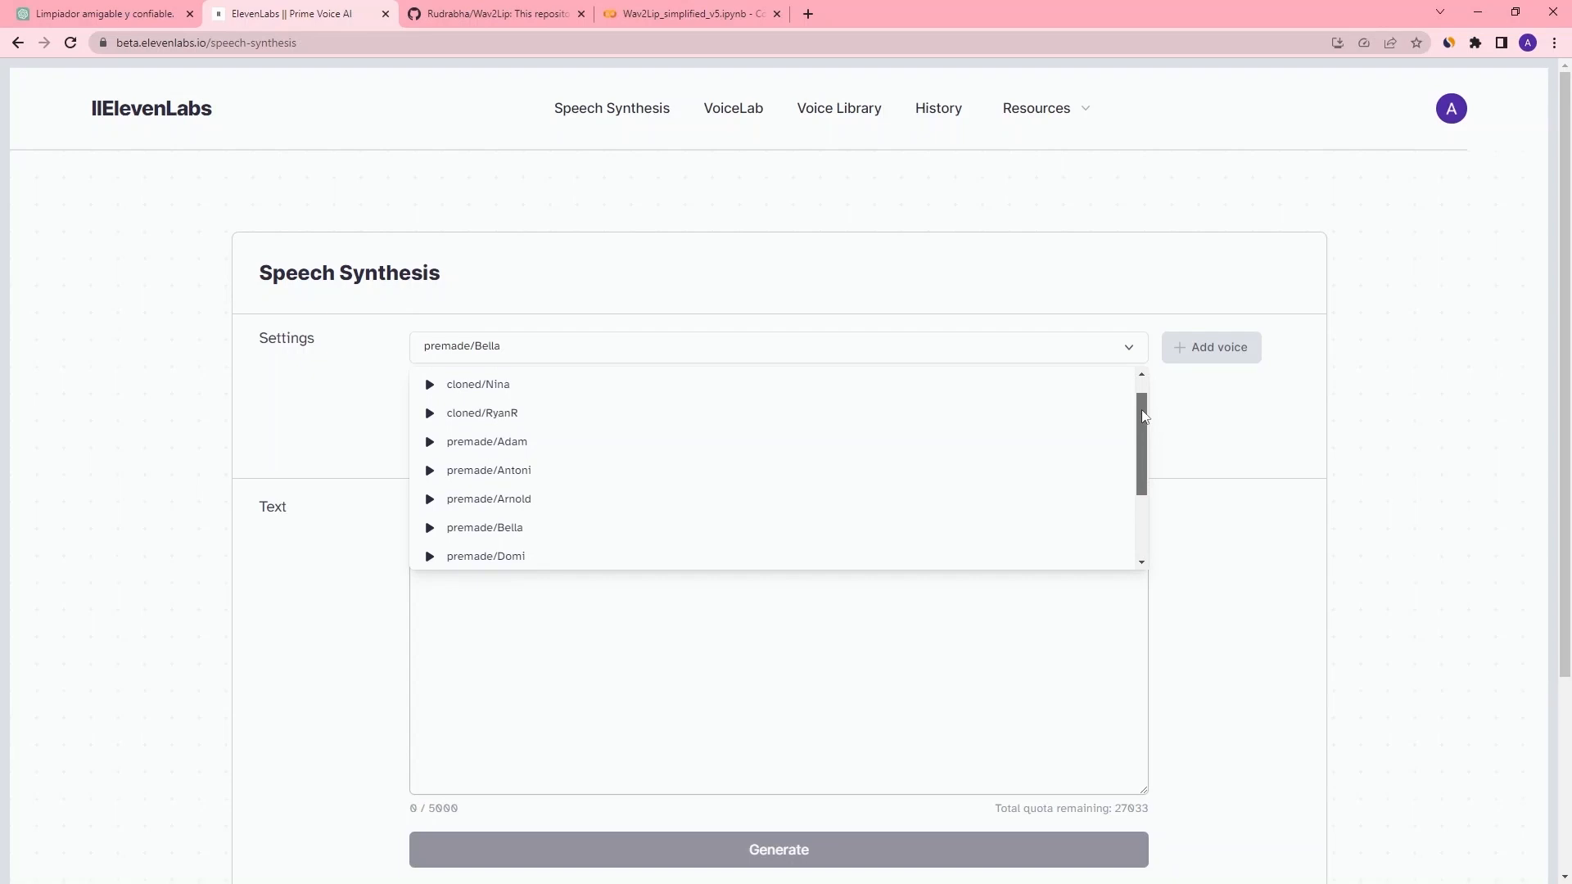
{"action": "left_click_drag", "start_coordinate": [1144, 416], "coordinate": [1142, 489]}
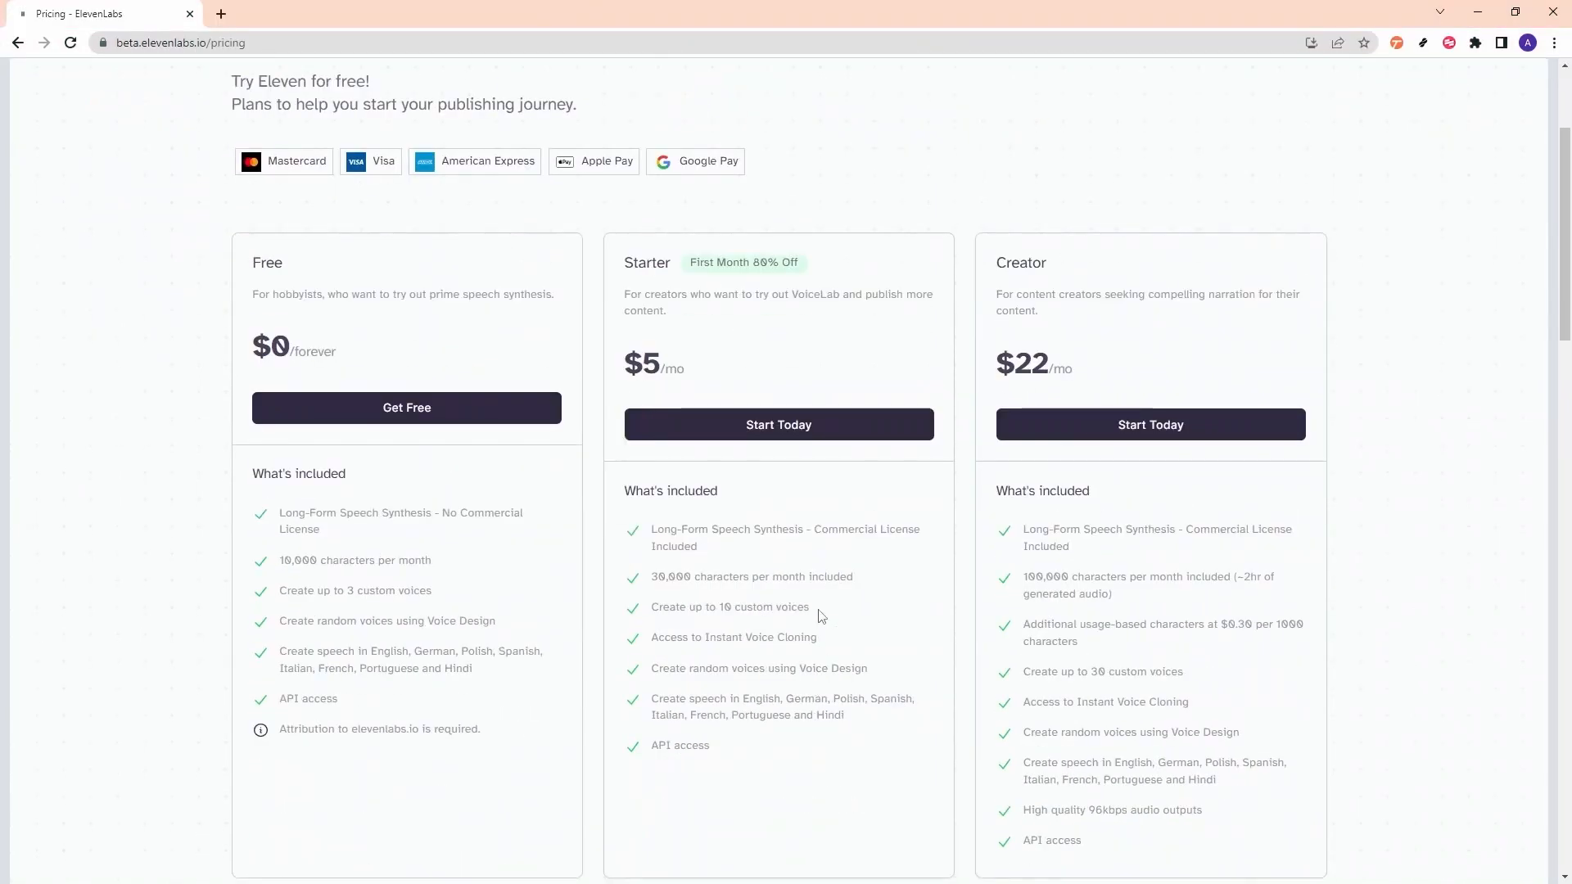
- Examine the Starter plan's custom voice allowance and its price and first-month discount on the ElevenLabs pricing page
{"action": "left_click_drag", "start_coordinate": [817, 608], "coordinate": [644, 612]}
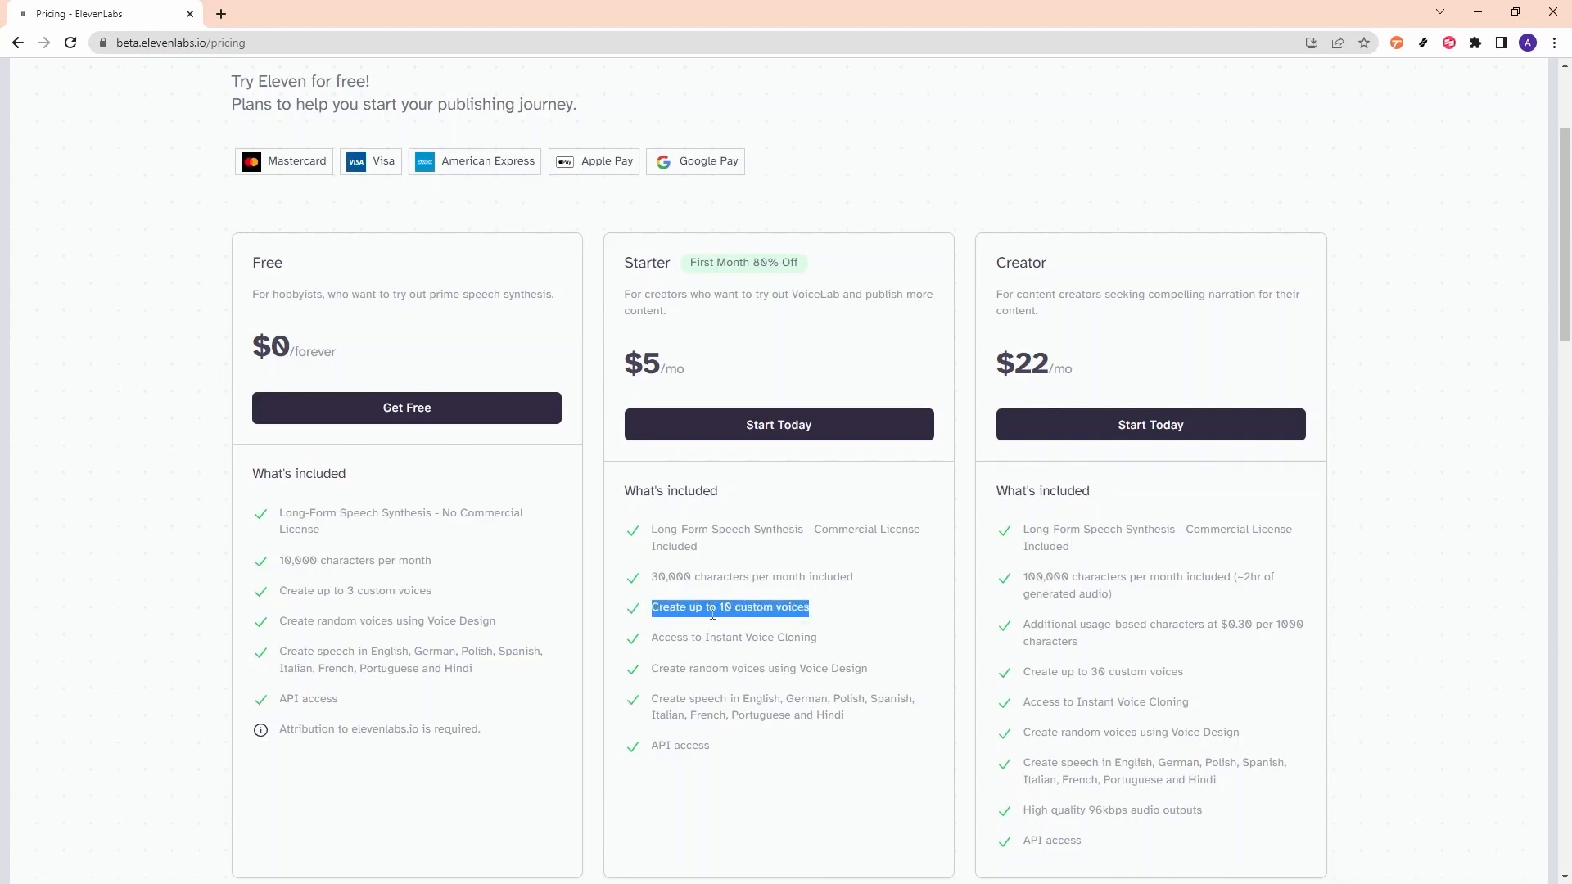
{"action": "left_click_drag", "start_coordinate": [696, 377], "coordinate": [641, 281]}
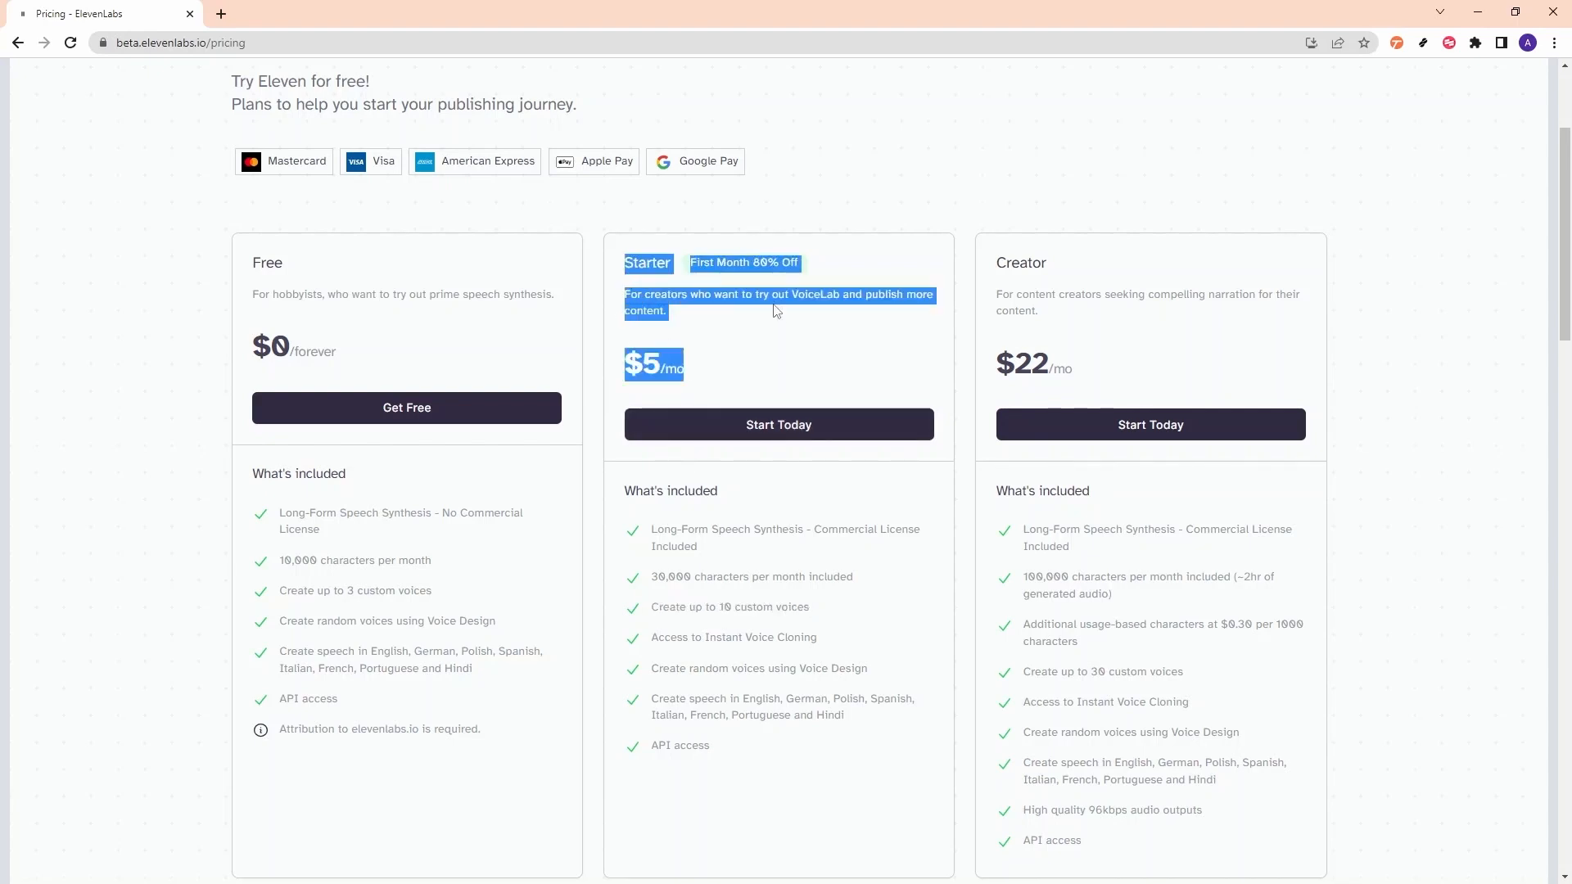
{"action": "left_click", "coordinate": [776, 352]}
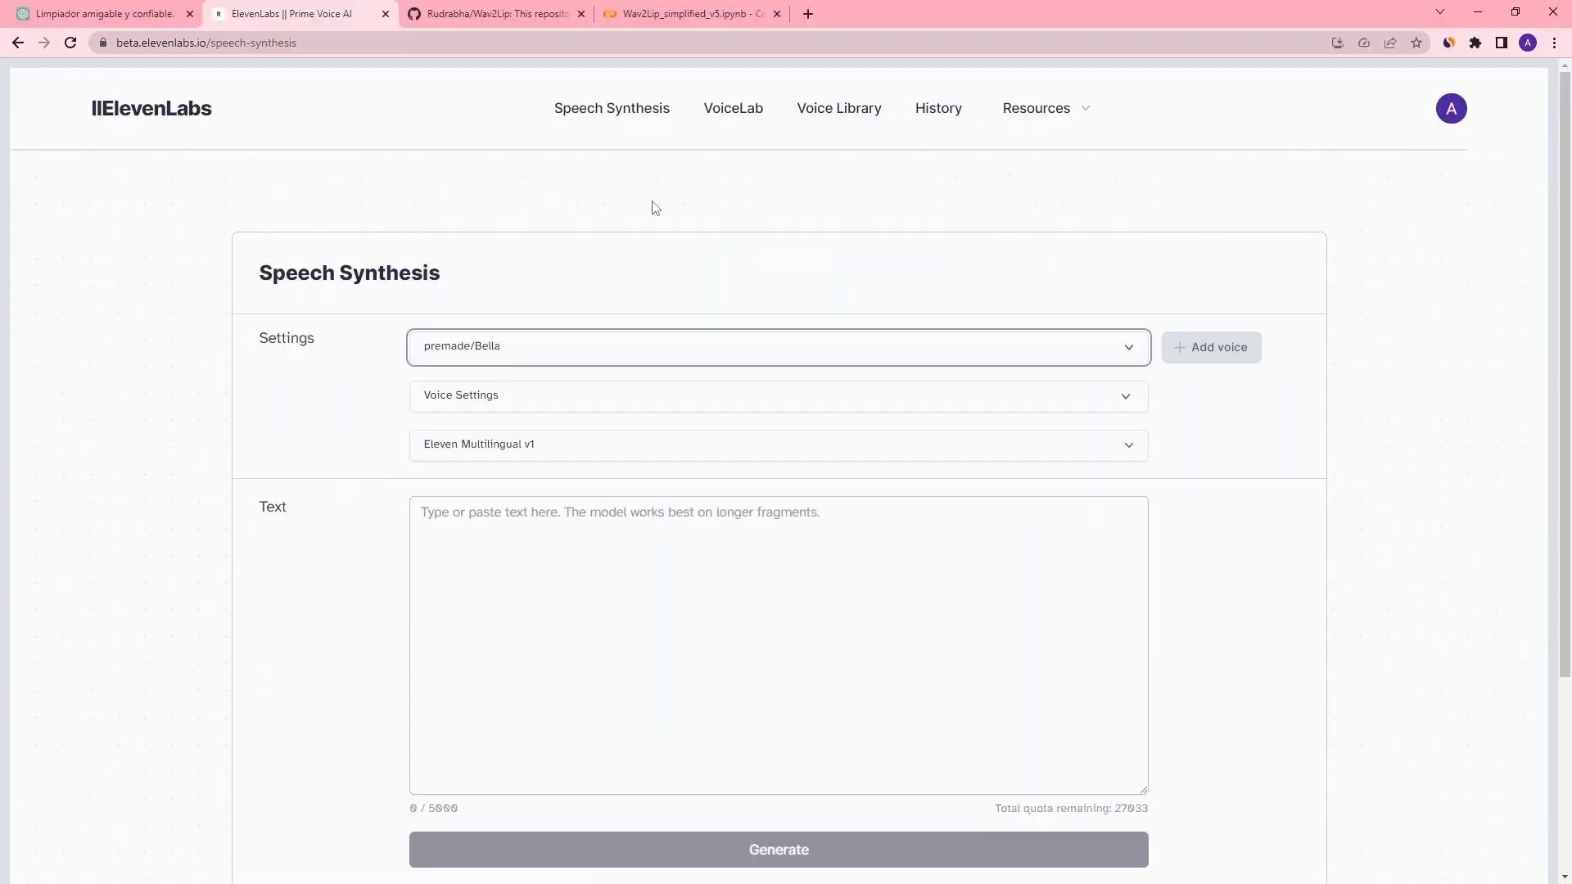
- Start an Instant Voice Cloning voice in VoiceLab, name it "Test Voice" and upload the seven VO audio samples
{"action": "left_click", "coordinate": [741, 117]}
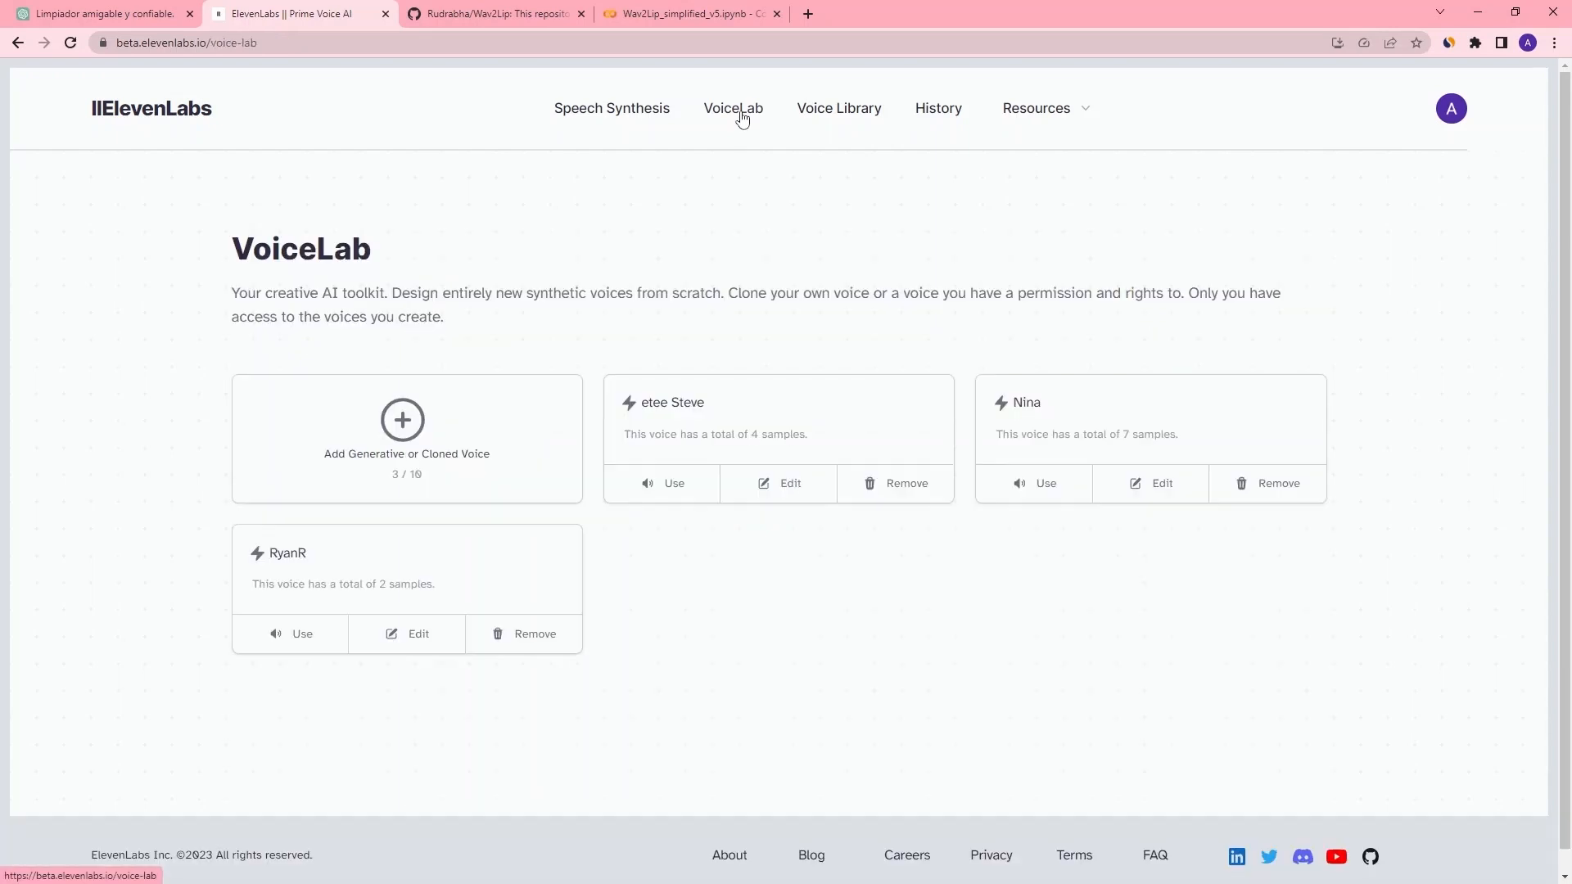
{"action": "left_click", "coordinate": [402, 421]}
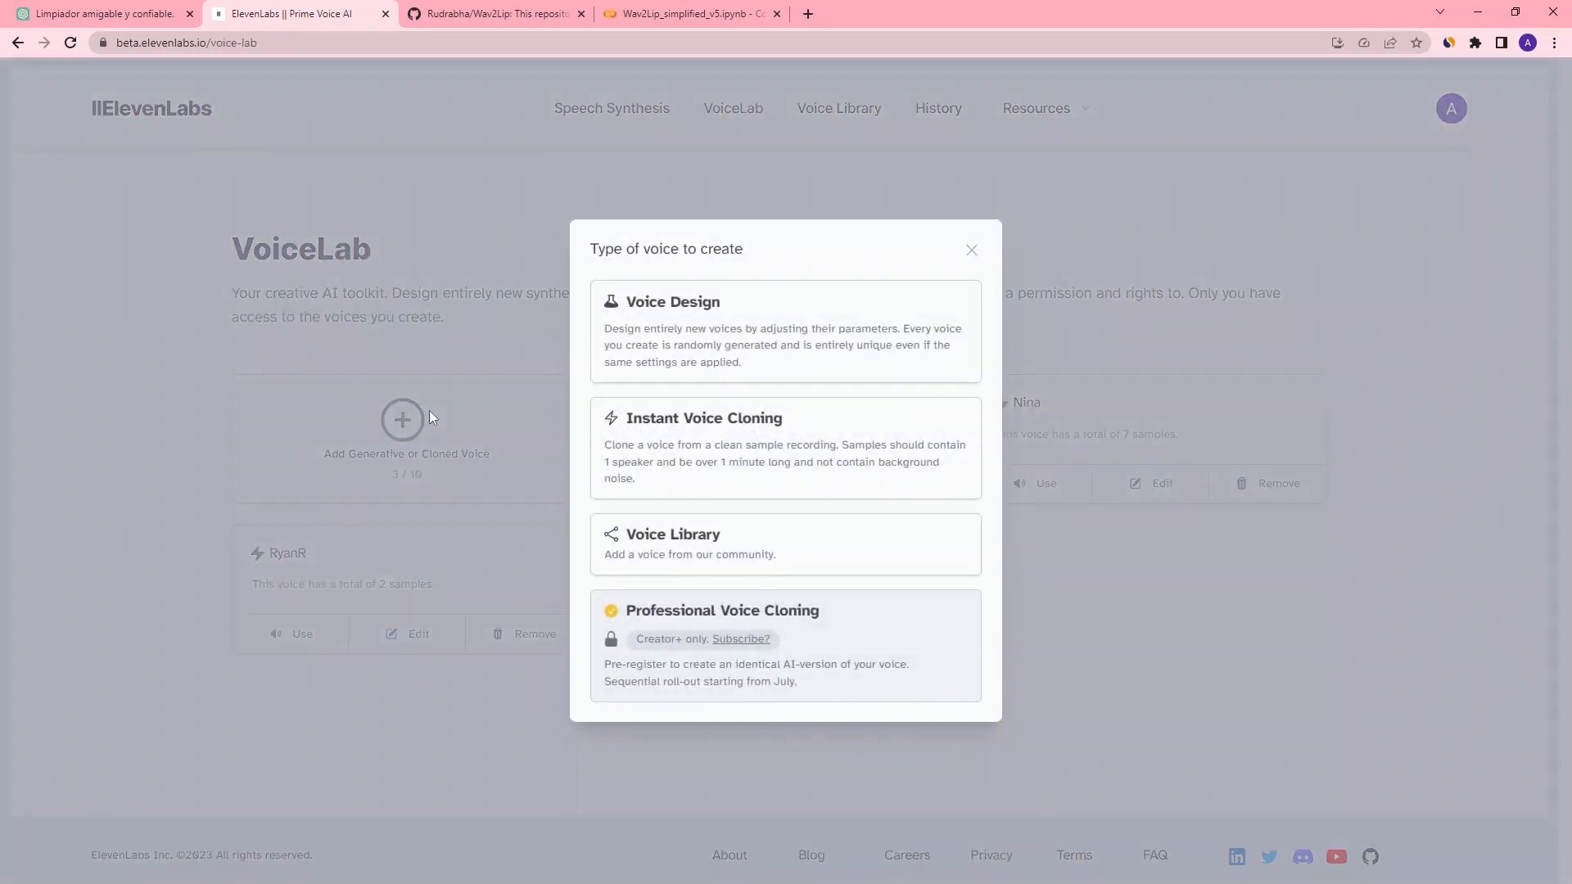
{"action": "left_click", "coordinate": [736, 436]}
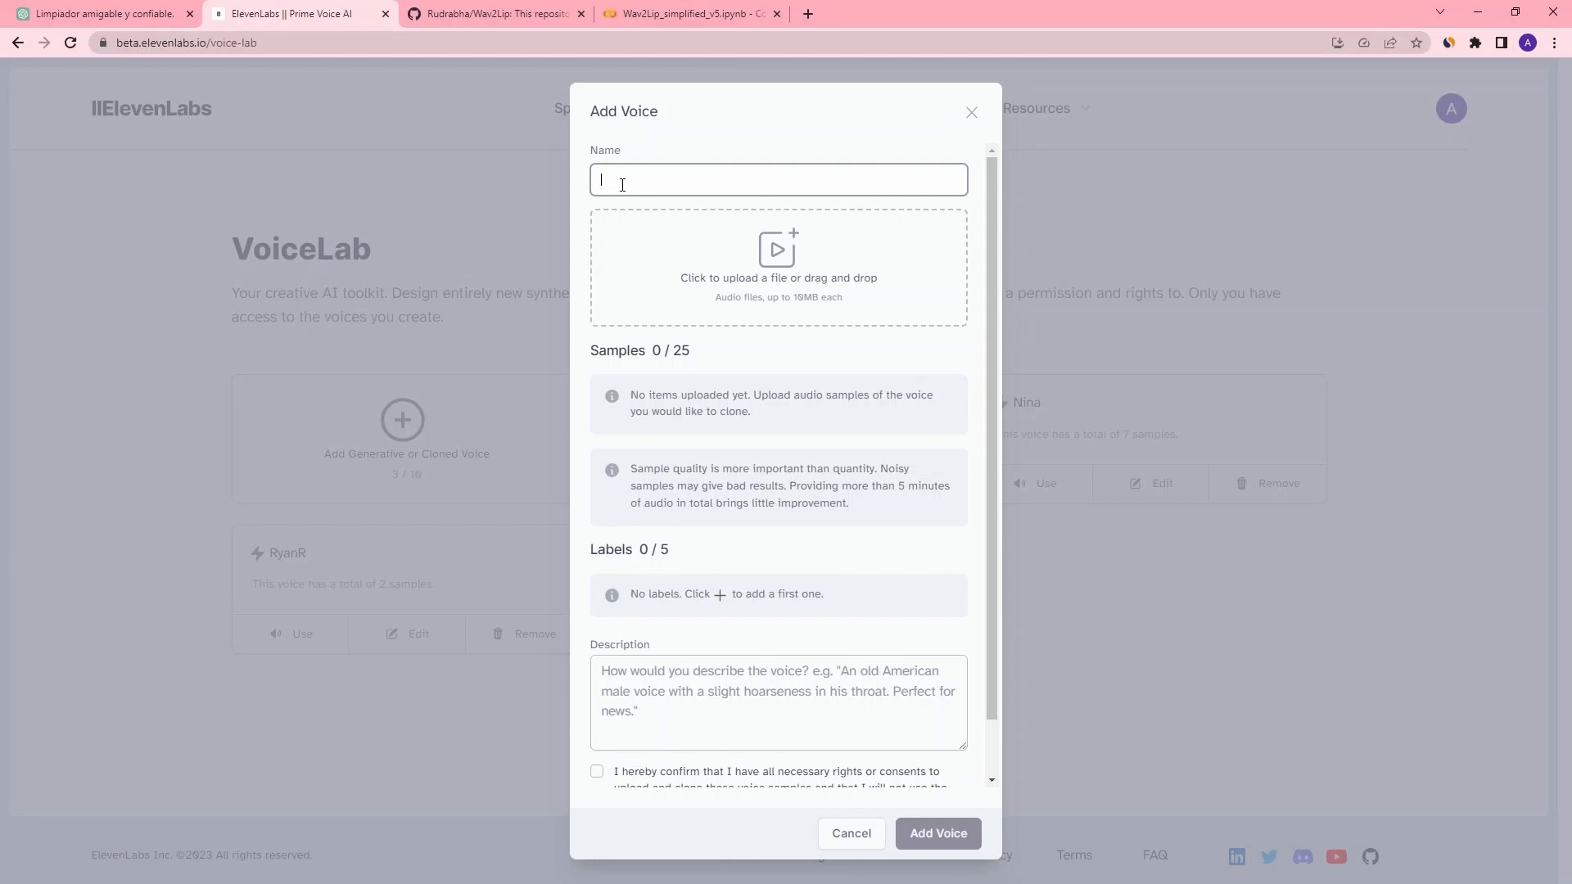
{"action": "type", "text": "Test Voice"}
{"action": "left_click_drag", "start_coordinate": [20, 459], "coordinate": [884, 282]}
- Confirm having the rights and consents for the voice samples and add the cloned voice
{"action": "scroll", "coordinate": [982, 385], "scroll_direction": "down", "scroll_amount": 1}
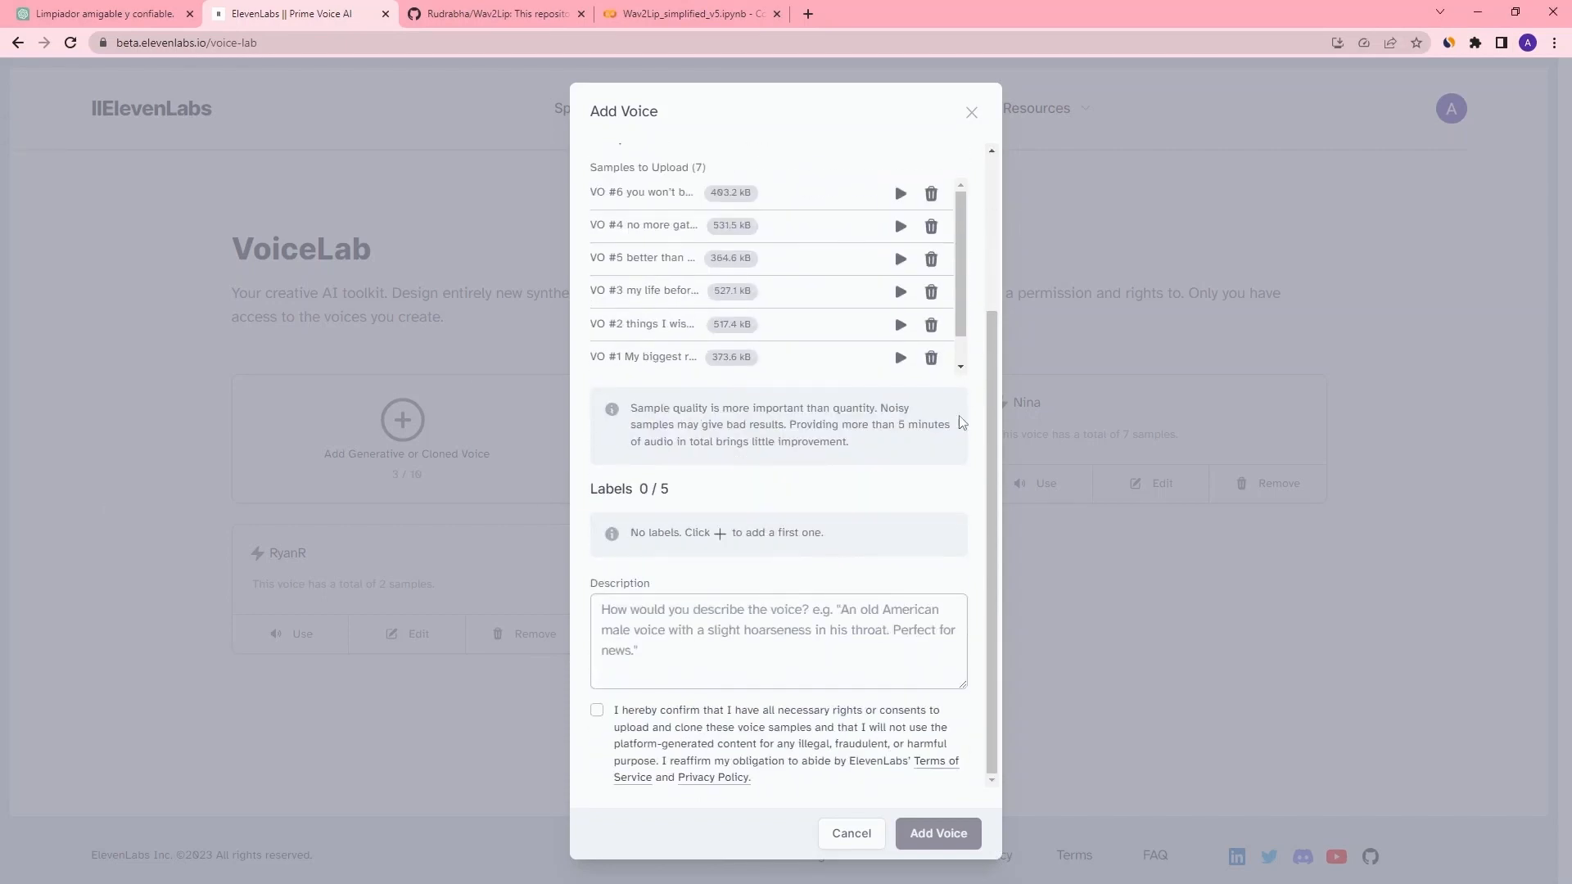
{"action": "left_click", "coordinate": [596, 713]}
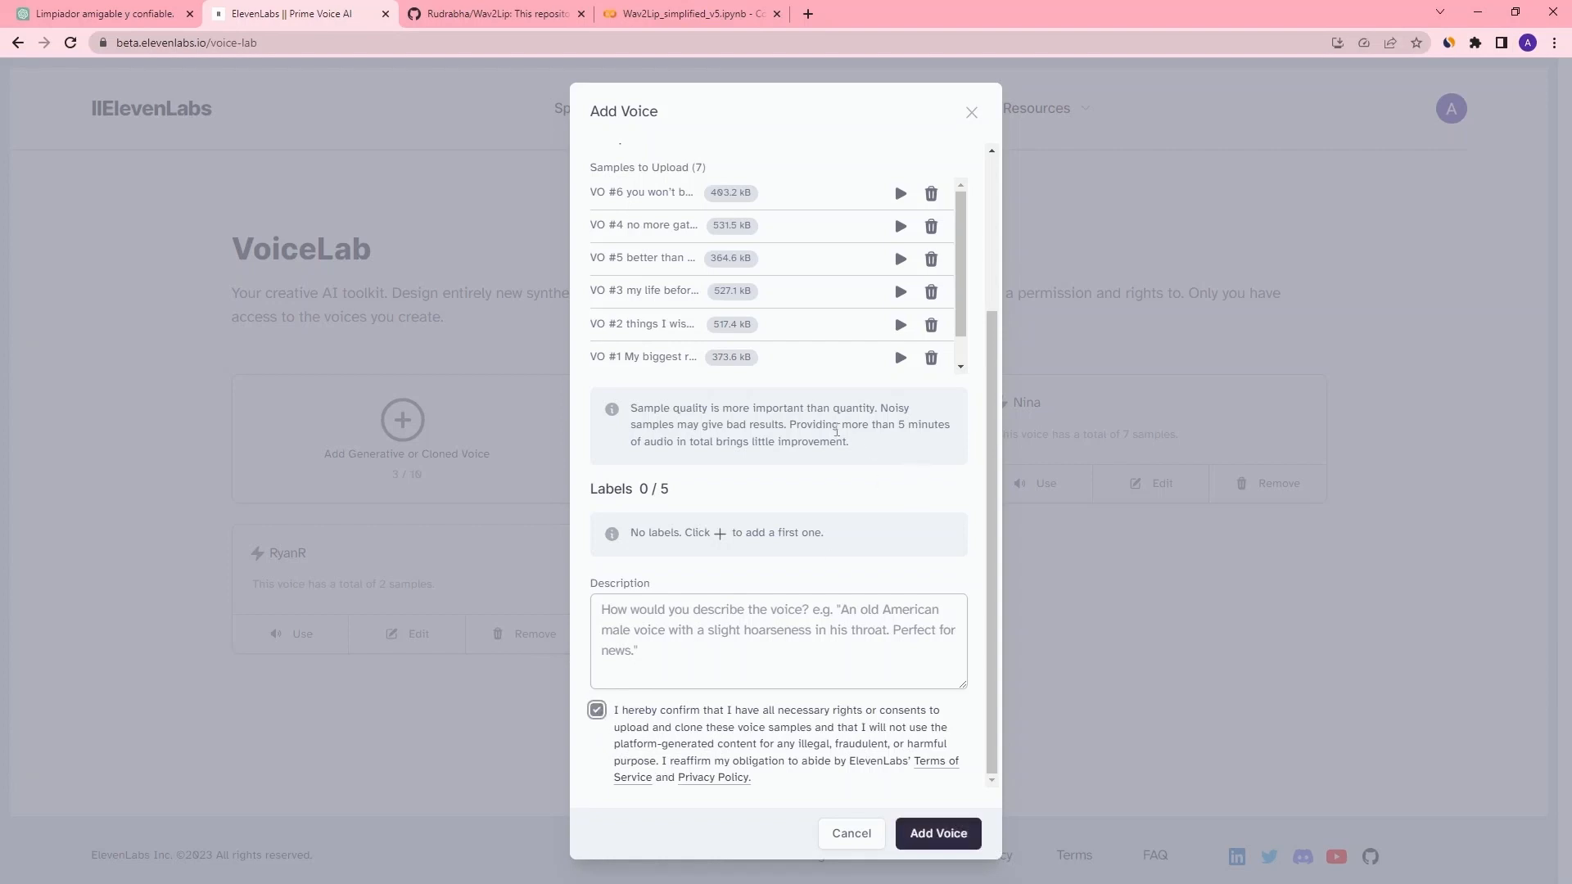
{"action": "left_click", "coordinate": [938, 832]}
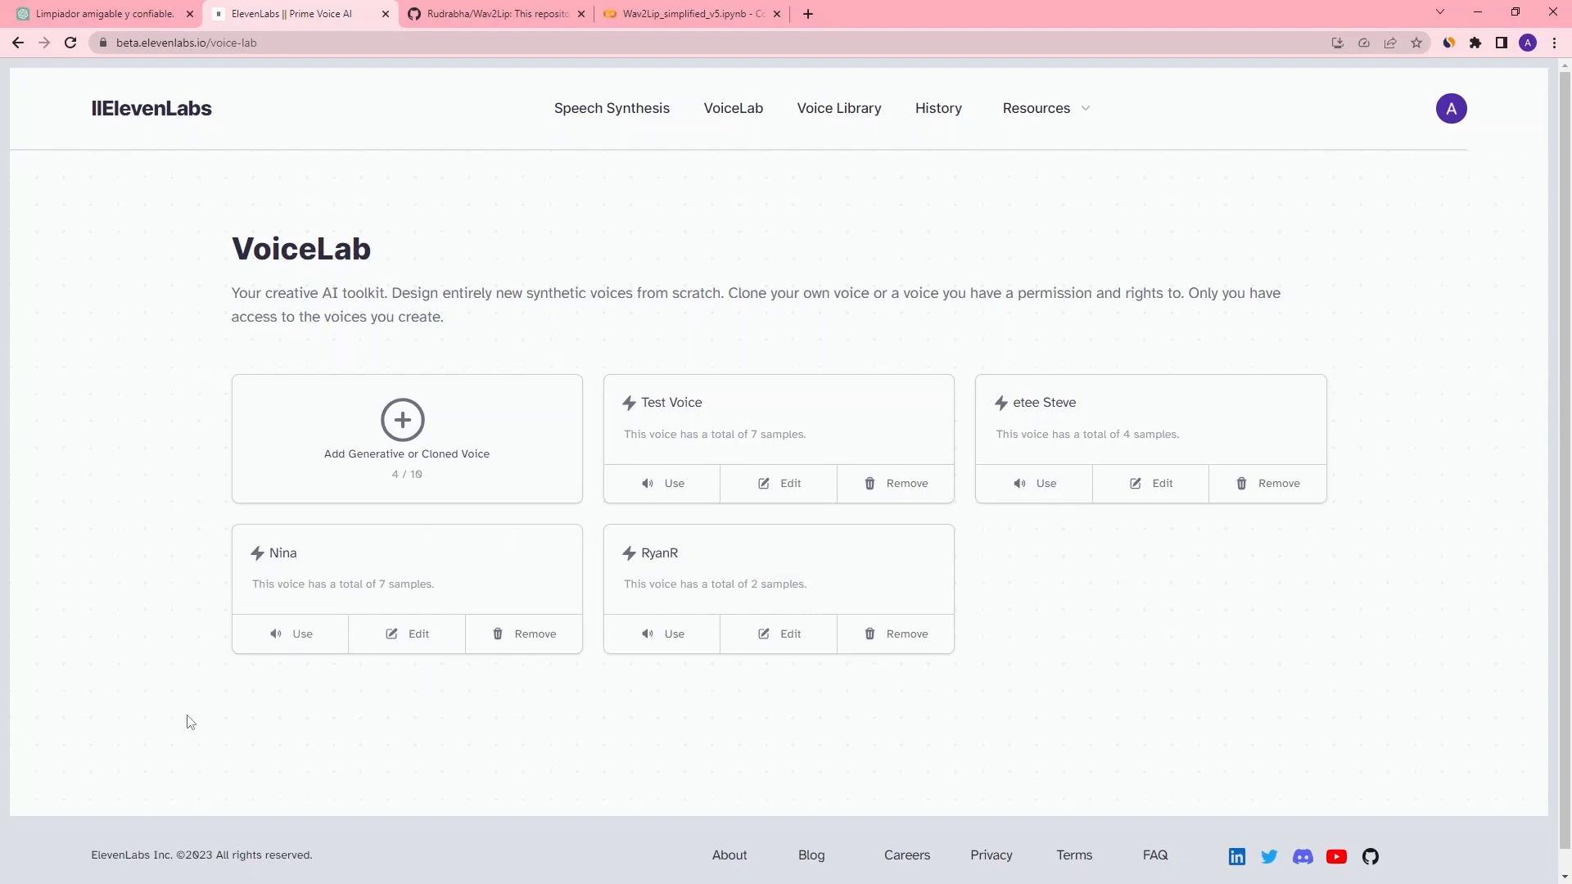
- Use the cloned Nina voice for speech synthesis and review its voice settings and the available models
{"action": "left_click", "coordinate": [296, 651]}
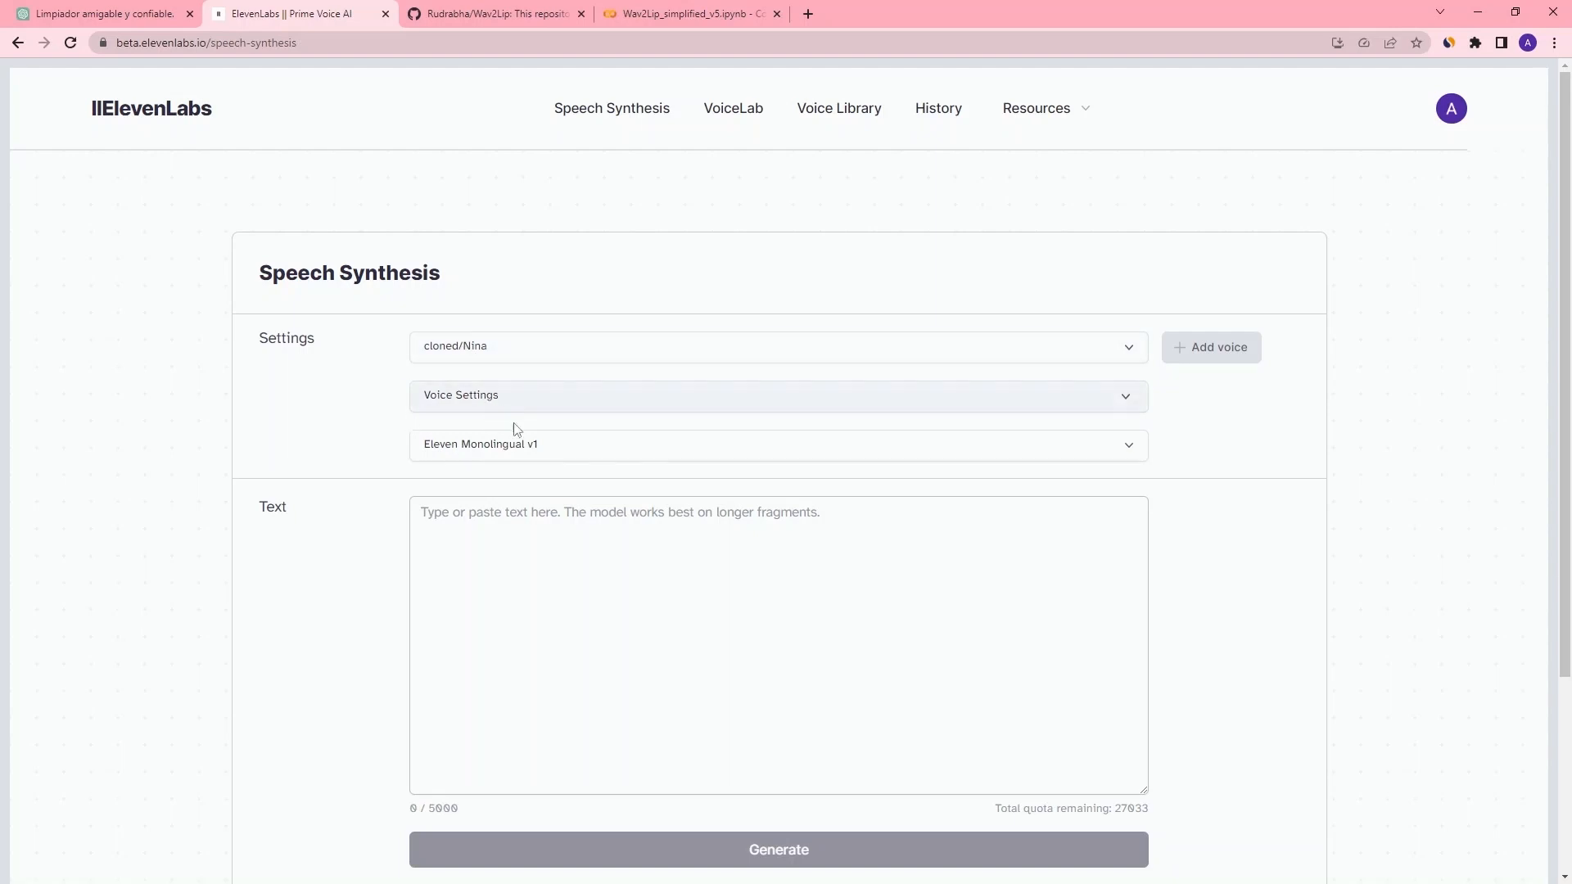
{"action": "left_click", "coordinate": [538, 409]}
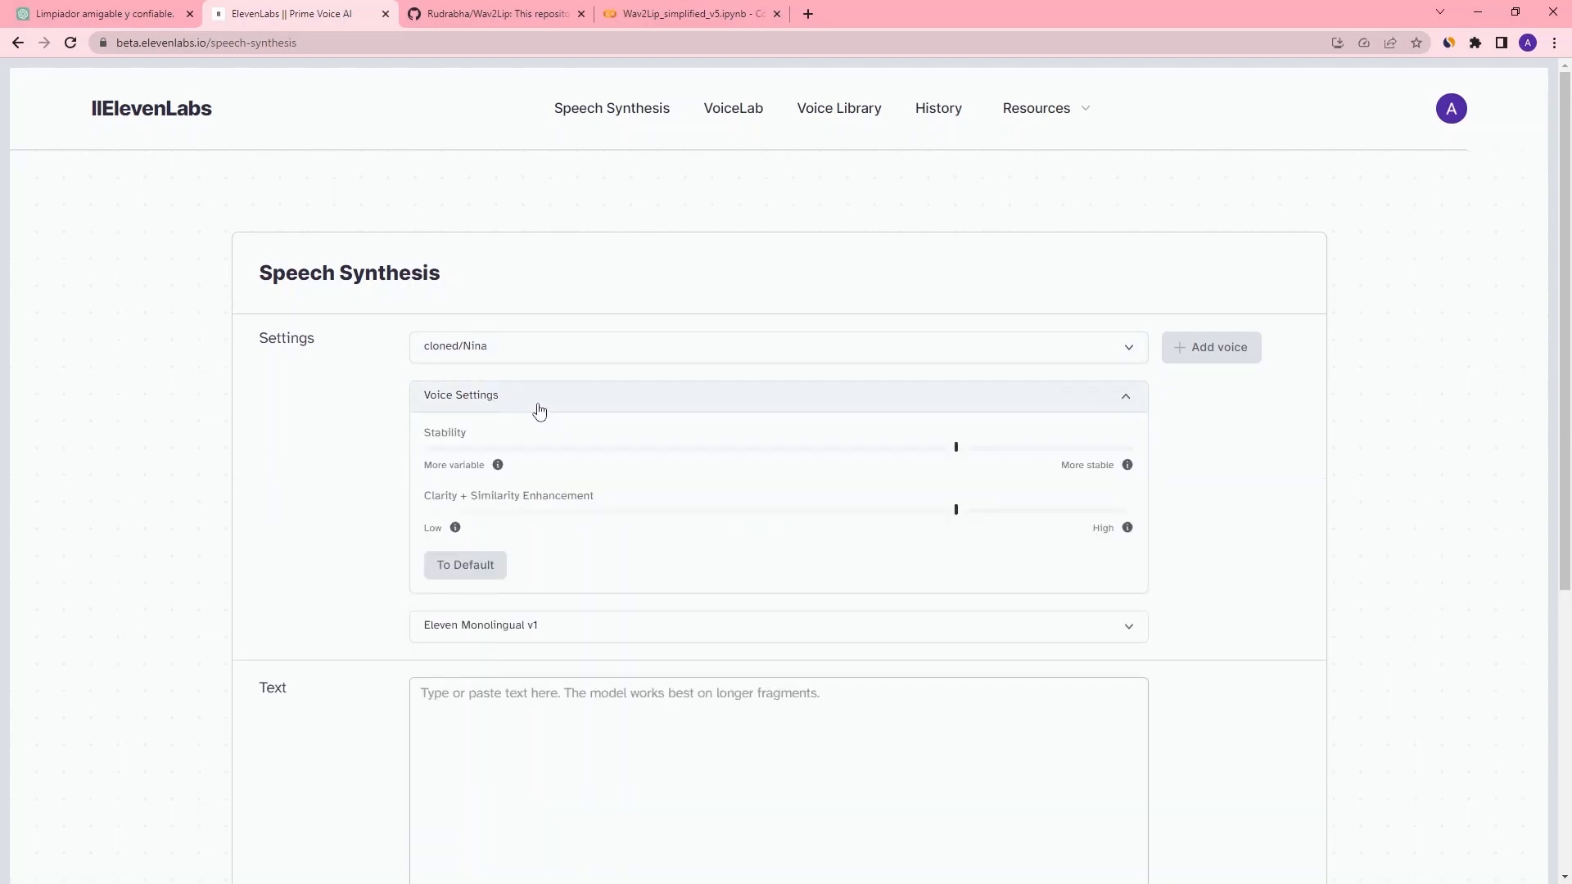
{"action": "left_click", "coordinate": [541, 408]}
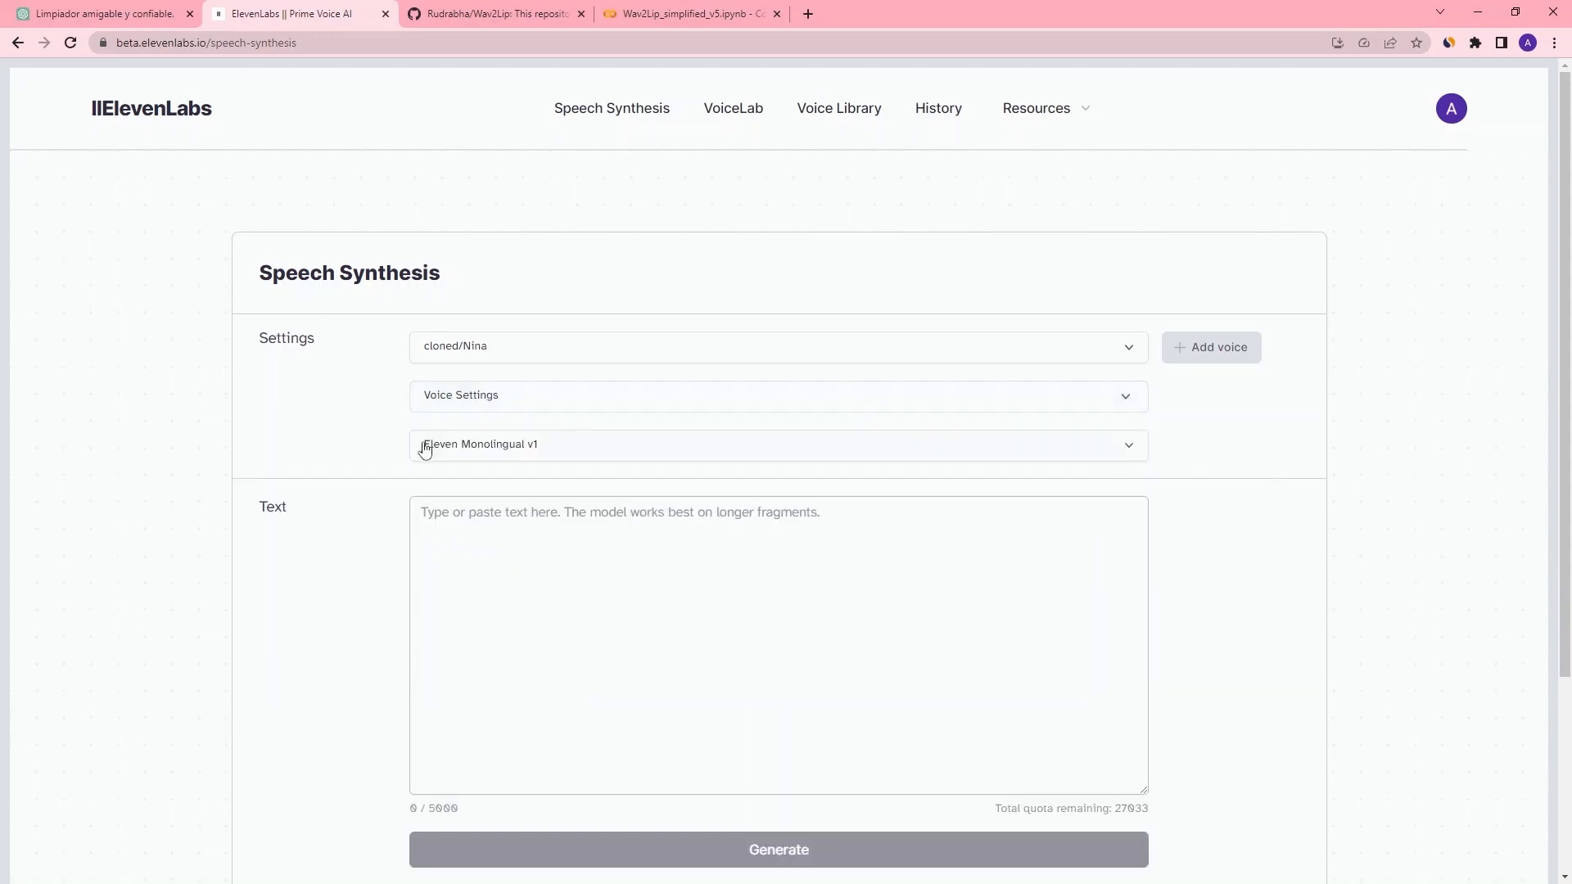
{"action": "left_click", "coordinate": [552, 448]}
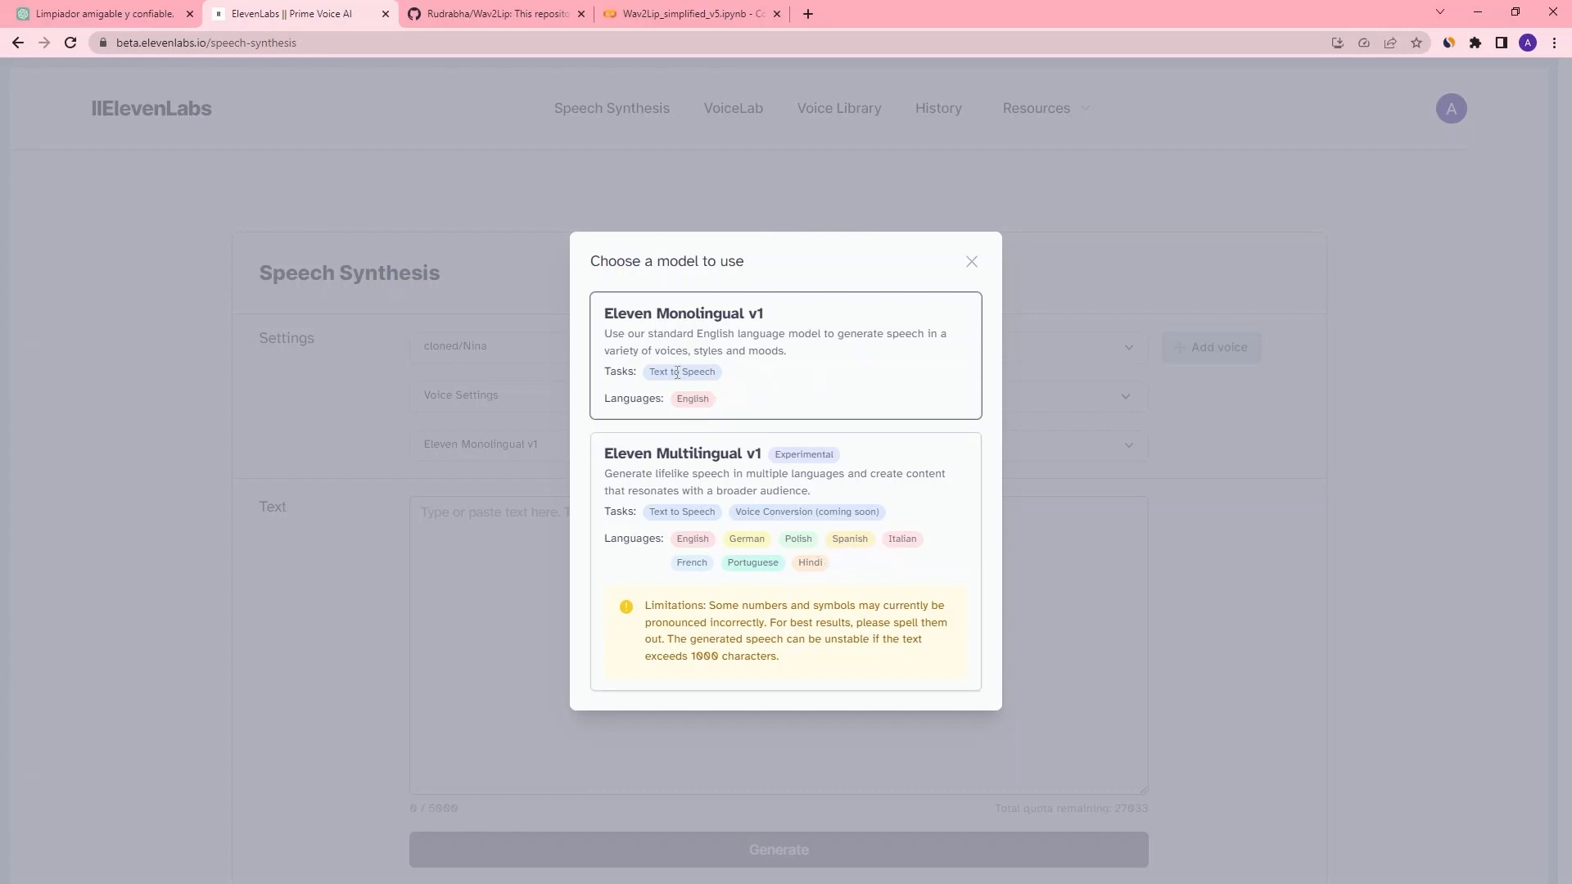
{"action": "left_click", "coordinate": [968, 264]}
- Copy the first two paragraphs of the Spanish script from ChatGPT into the ElevenLabs text and generate the speech
{"action": "left_click", "coordinate": [148, 10]}
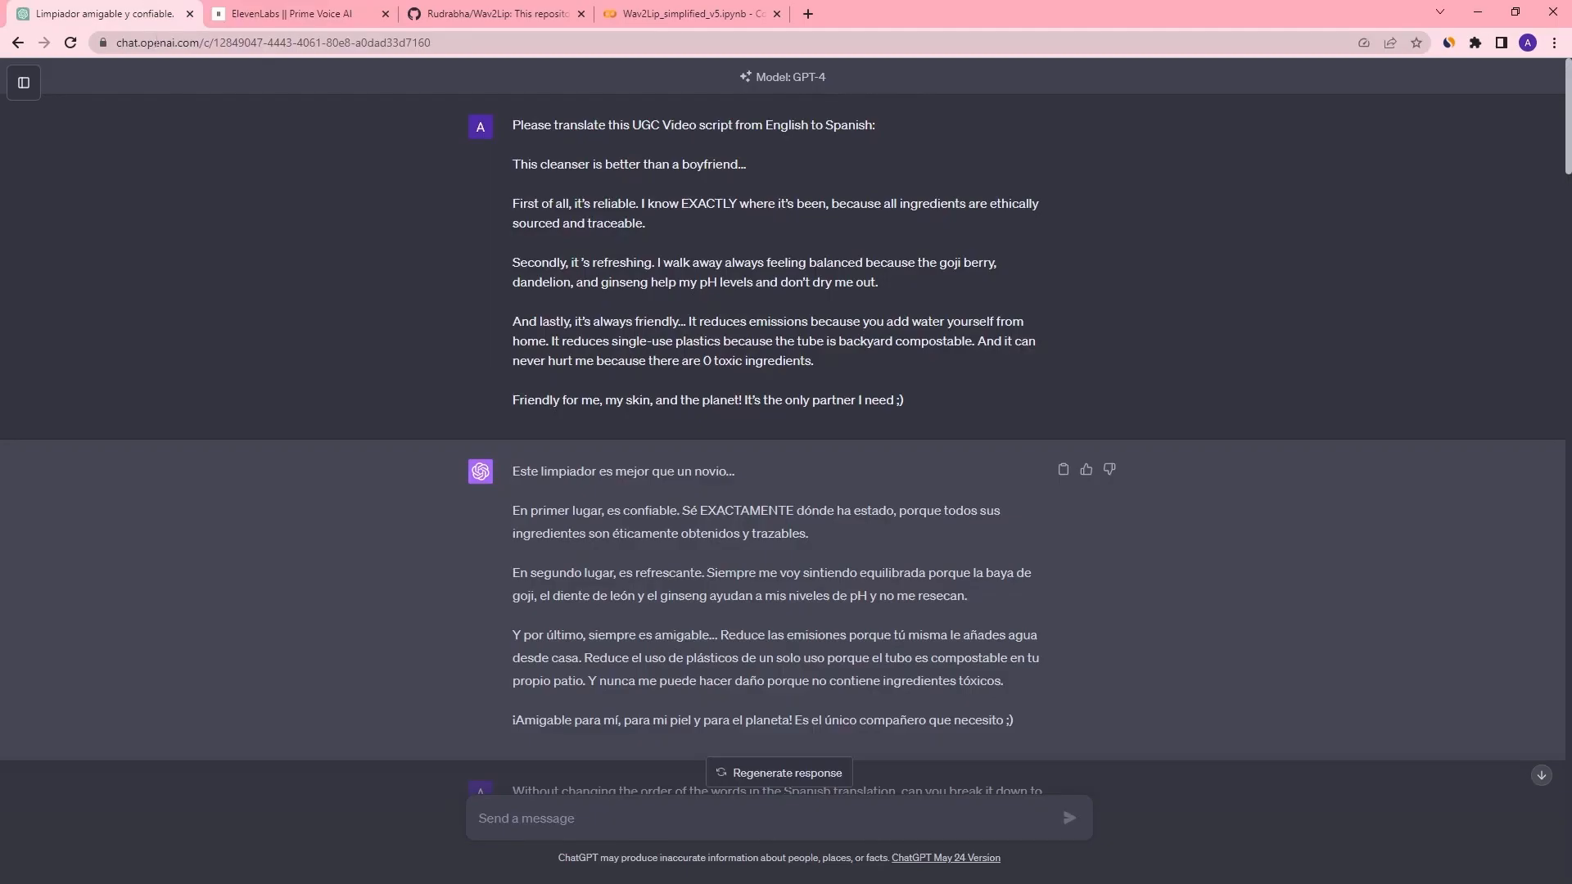
{"action": "left_click_drag", "start_coordinate": [819, 533], "coordinate": [514, 475]}
{"action": "key", "text": "ctrl+c"}
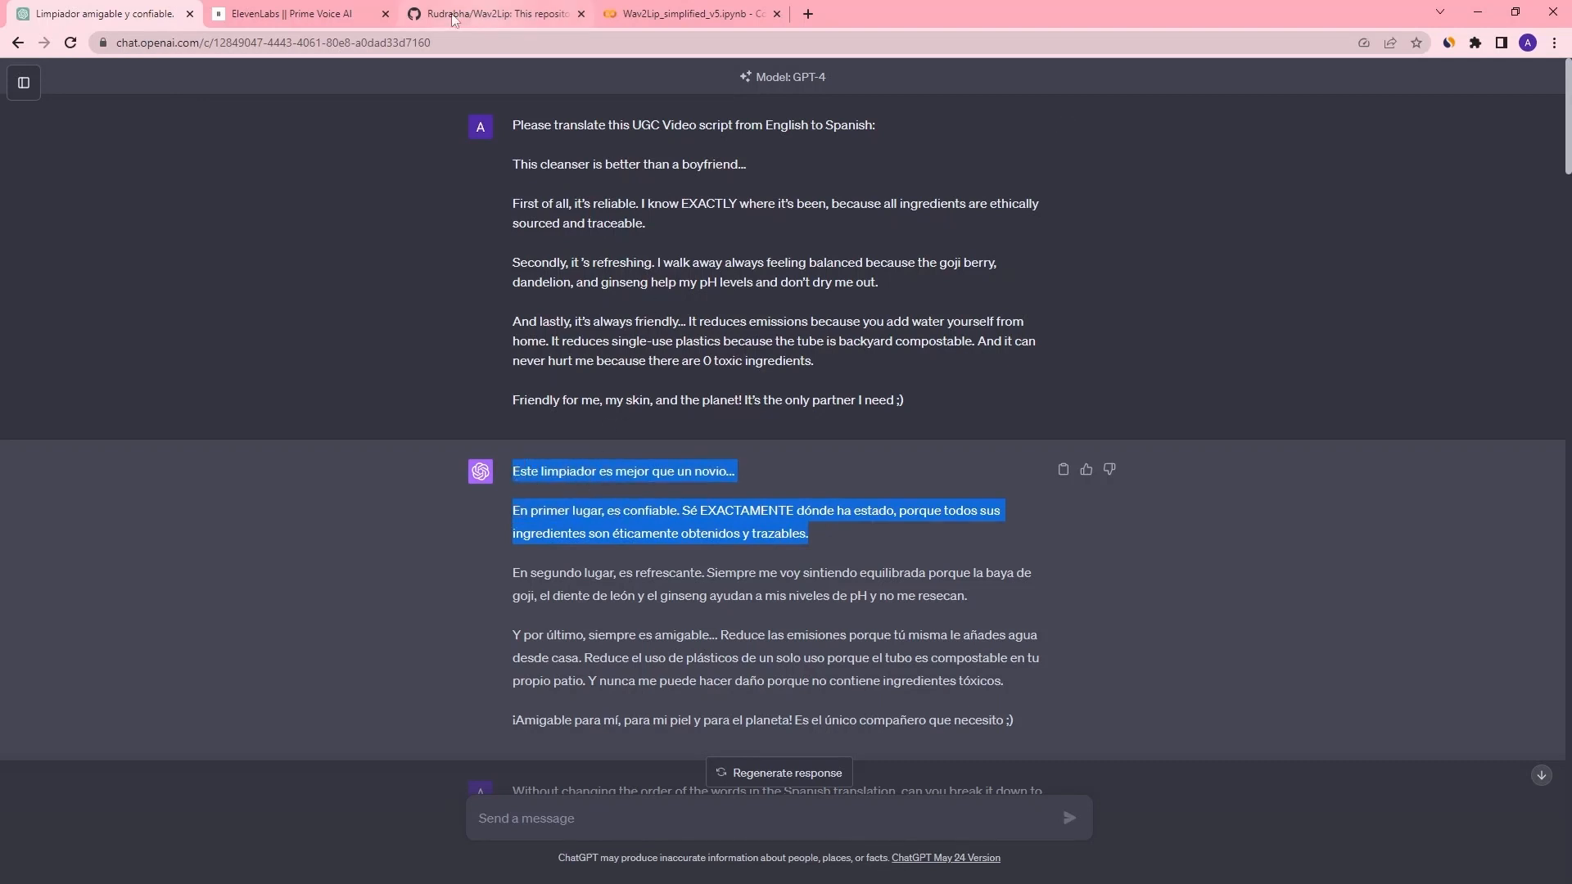
{"action": "left_click", "coordinate": [360, 14]}
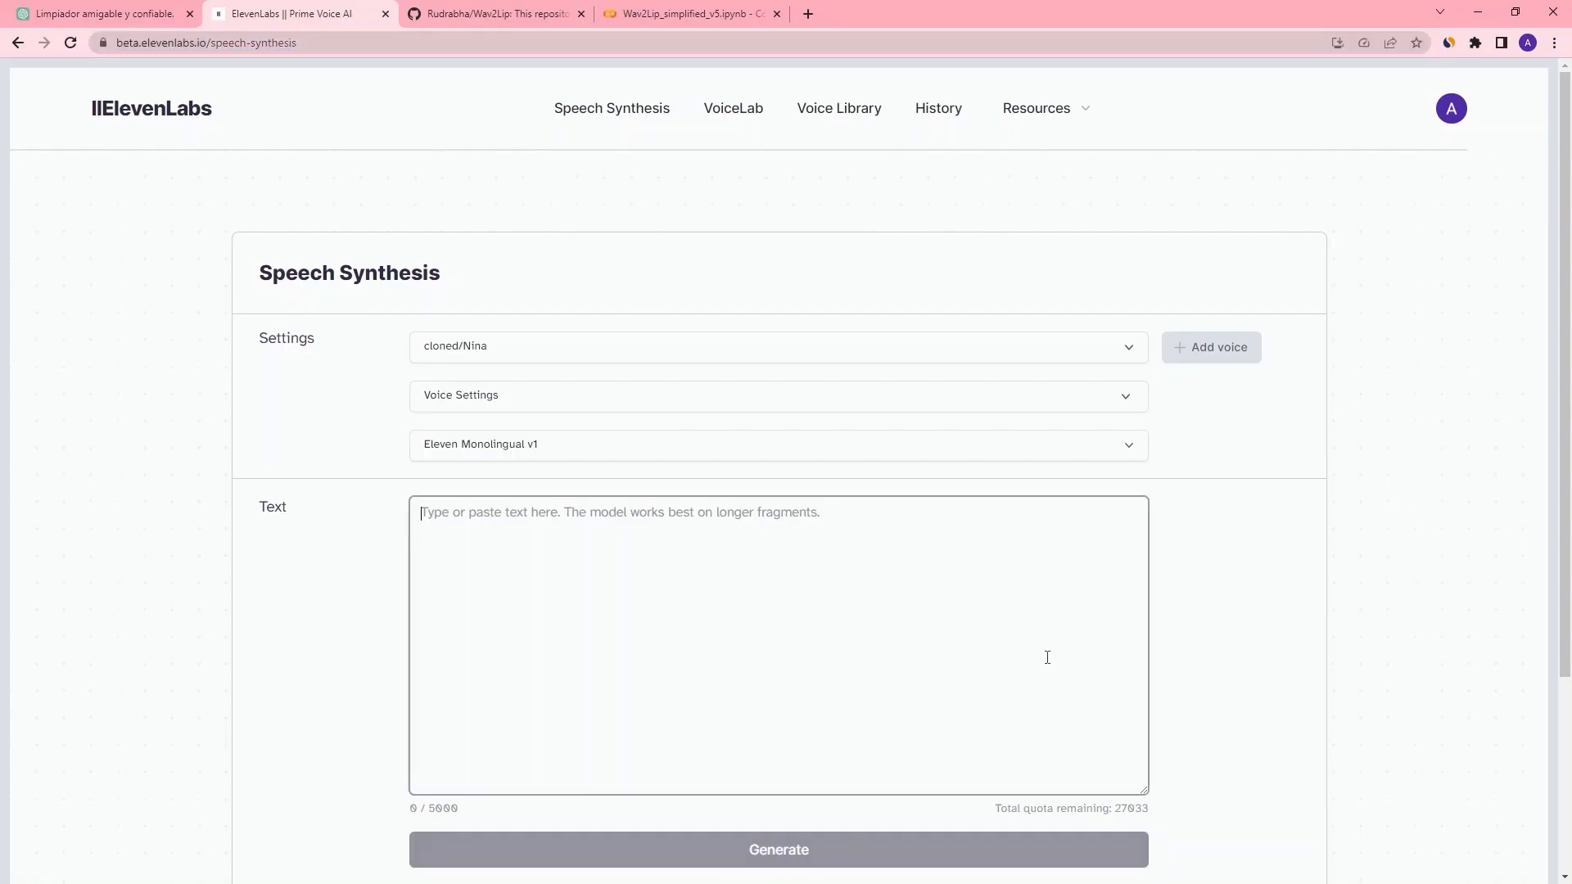
{"action": "key", "text": "ctrl+v"}
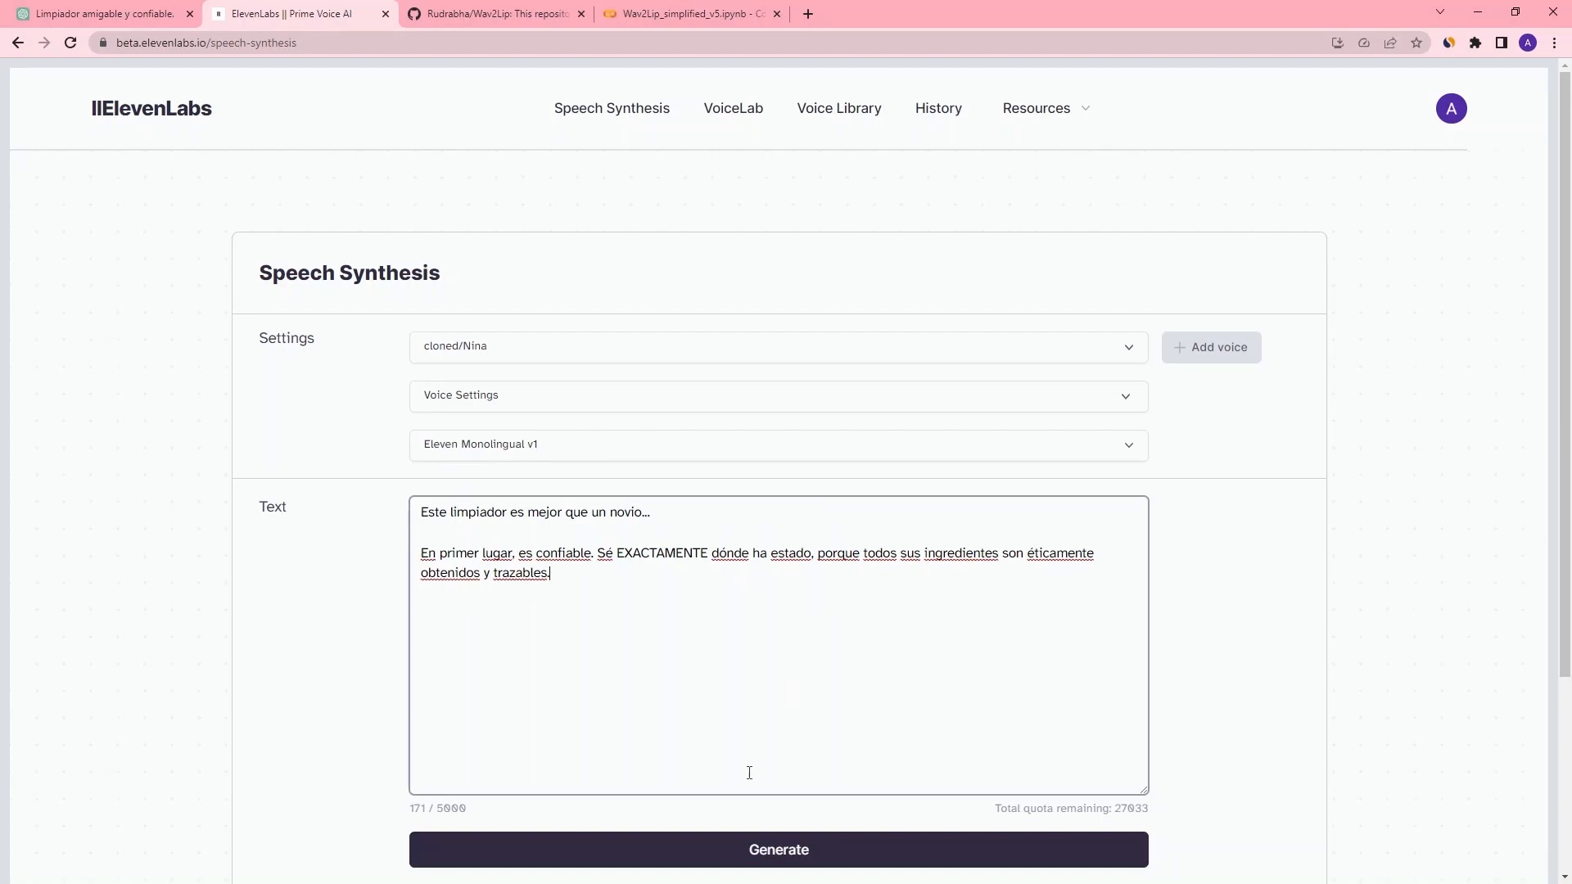
{"action": "left_click", "coordinate": [701, 850]}
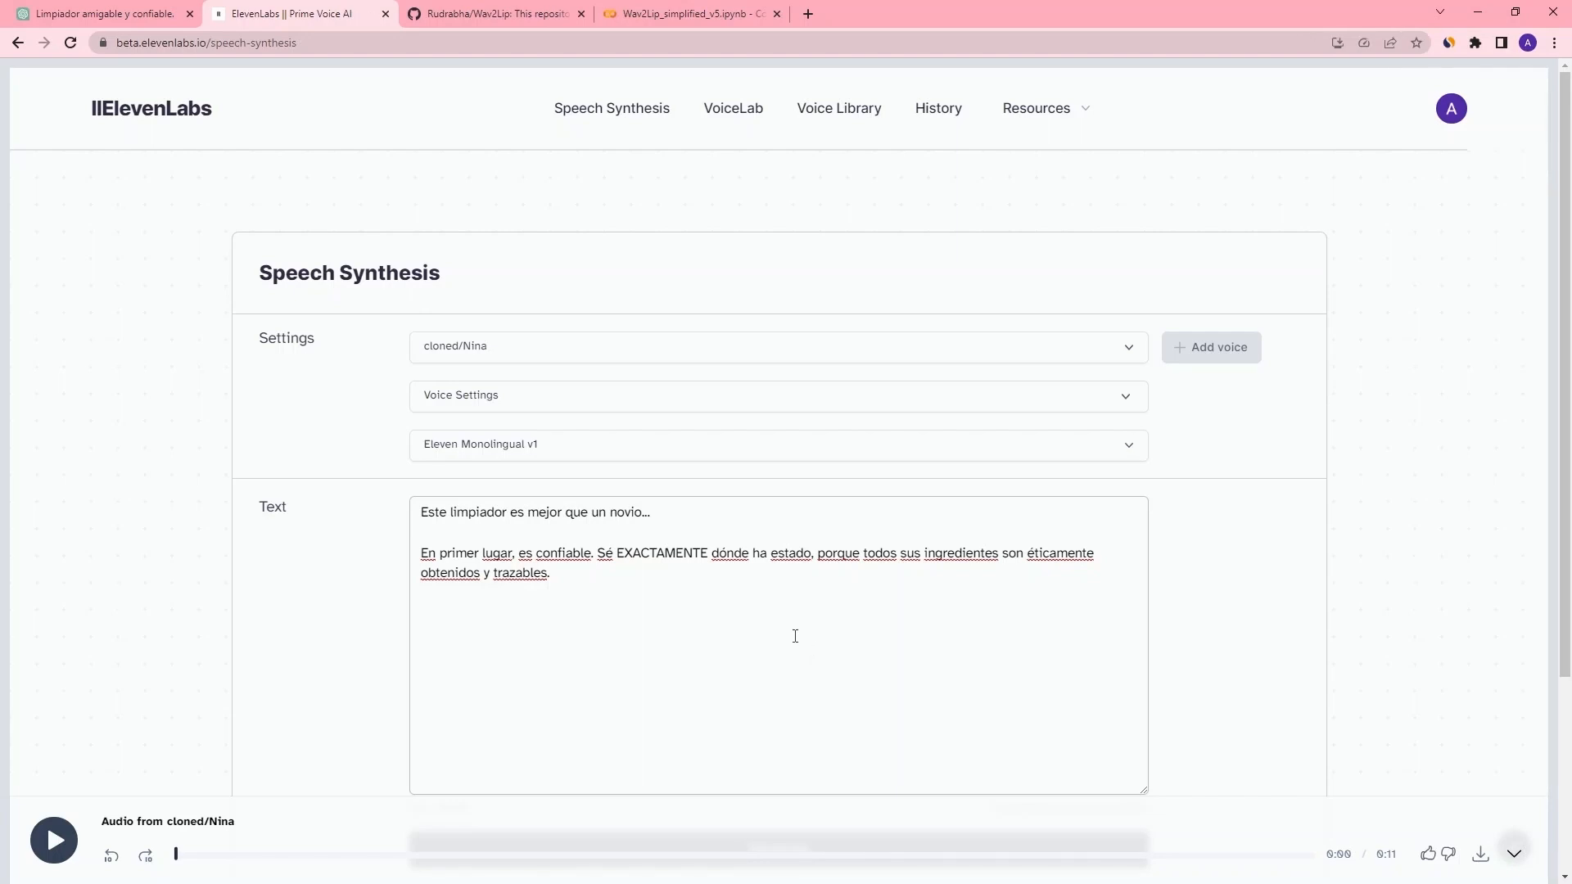
- Change the speech model to Eleven Multilingual v1 and generate the Spanish script again
{"action": "left_click", "coordinate": [597, 448]}
{"action": "left_click", "coordinate": [912, 513]}
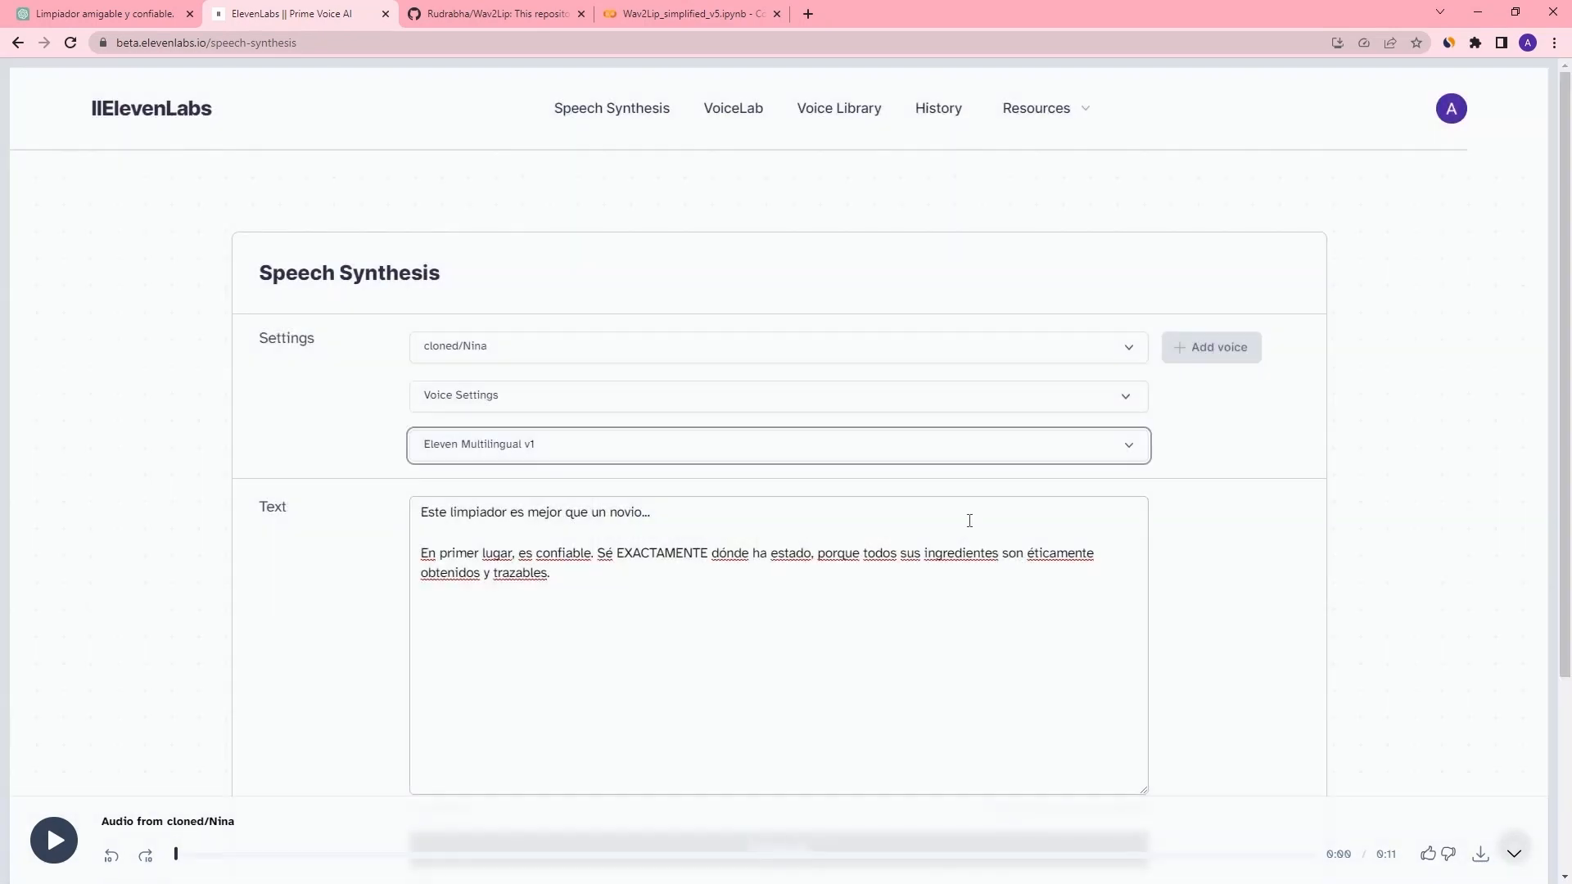
{"action": "left_click", "coordinate": [734, 610]}
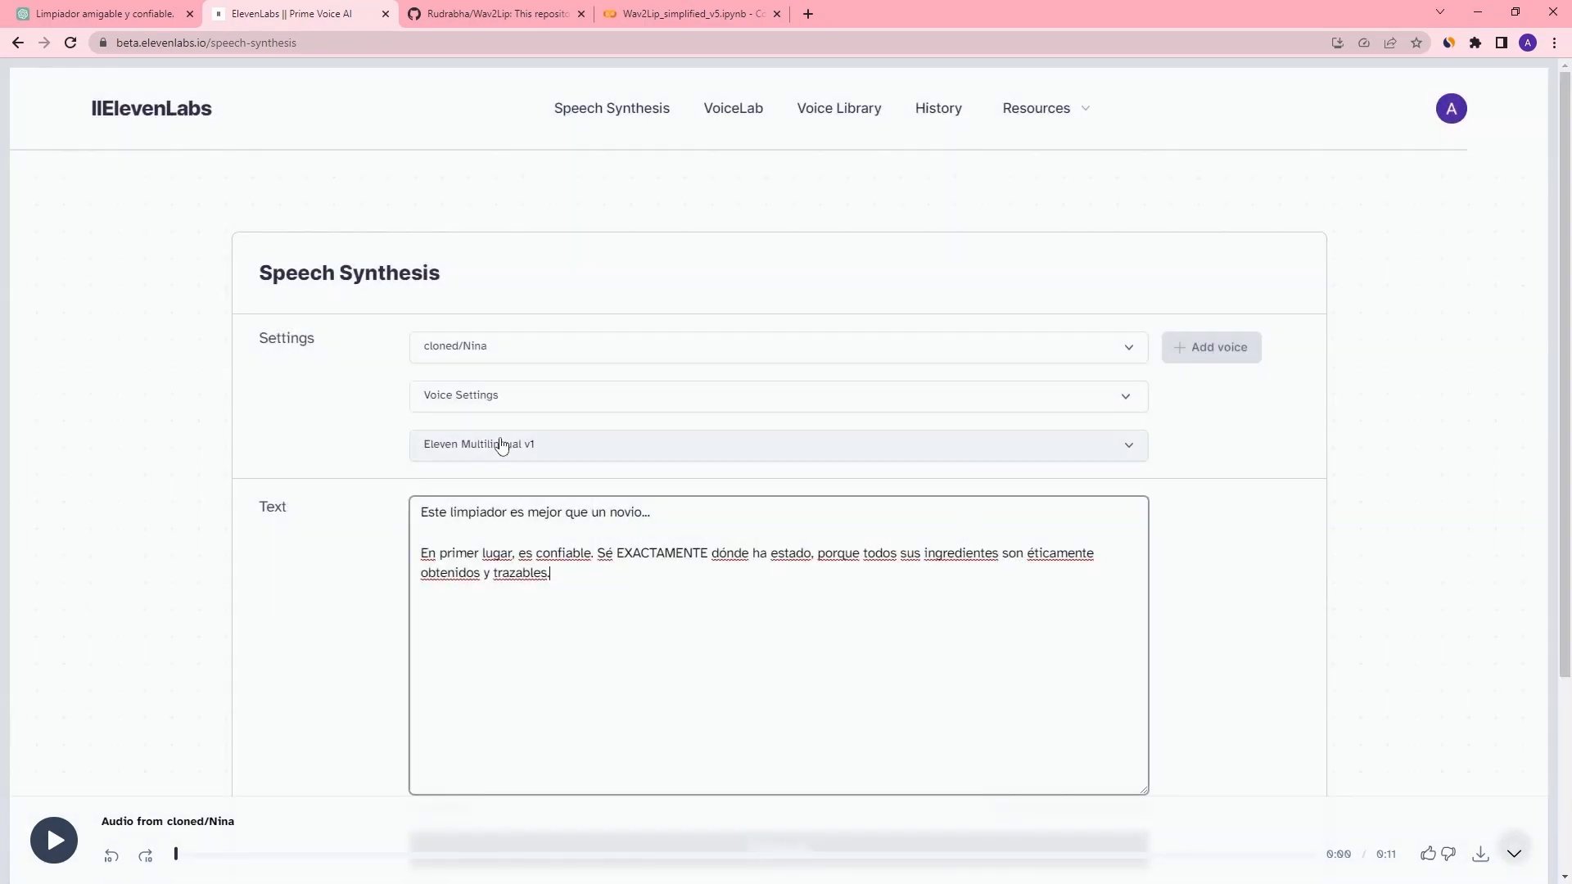
{"action": "scroll", "coordinate": [617, 666], "scroll_direction": "down", "scroll_amount": 3}
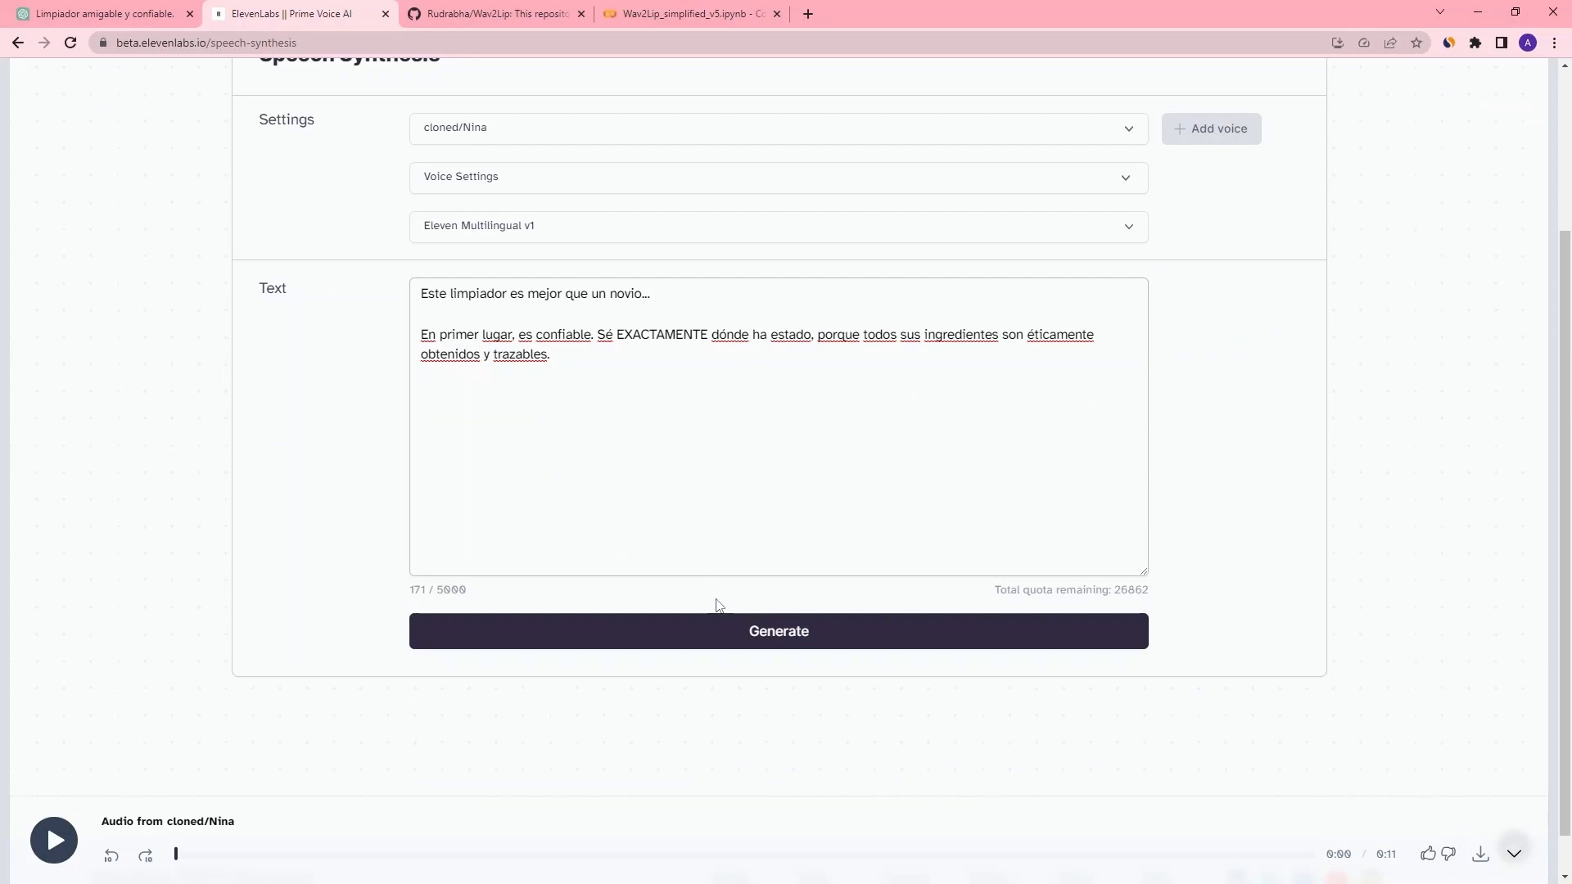
{"action": "left_click", "coordinate": [721, 629]}
- Change the voice to premade/Rachel and generate the speech for the same Spanish text
{"action": "scroll", "coordinate": [909, 513], "scroll_direction": "up", "scroll_amount": 3}
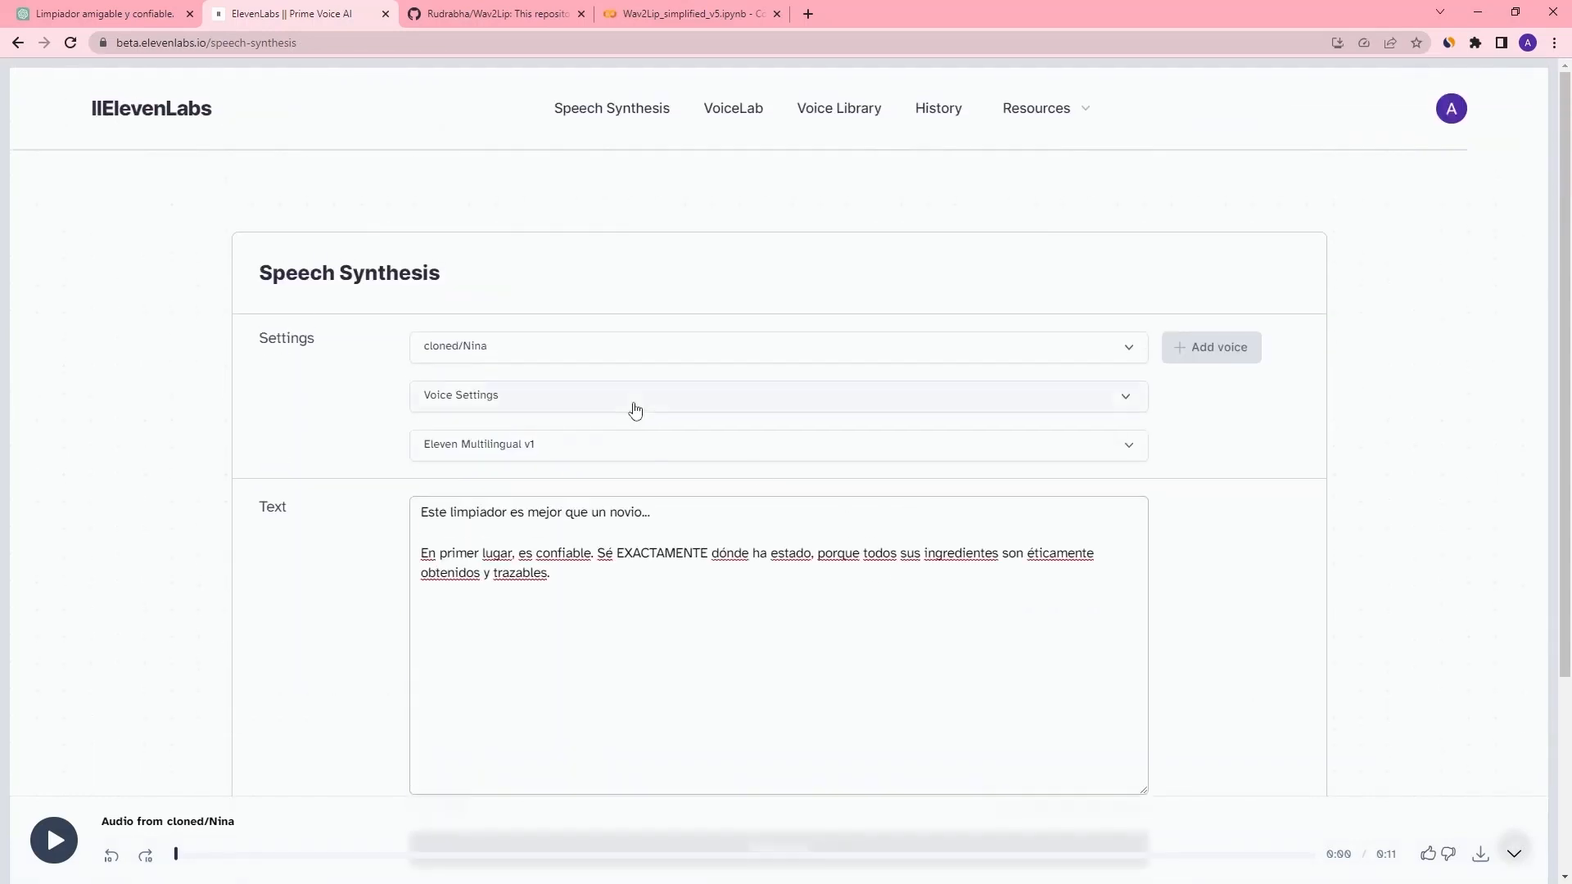
{"action": "left_click", "coordinate": [630, 360]}
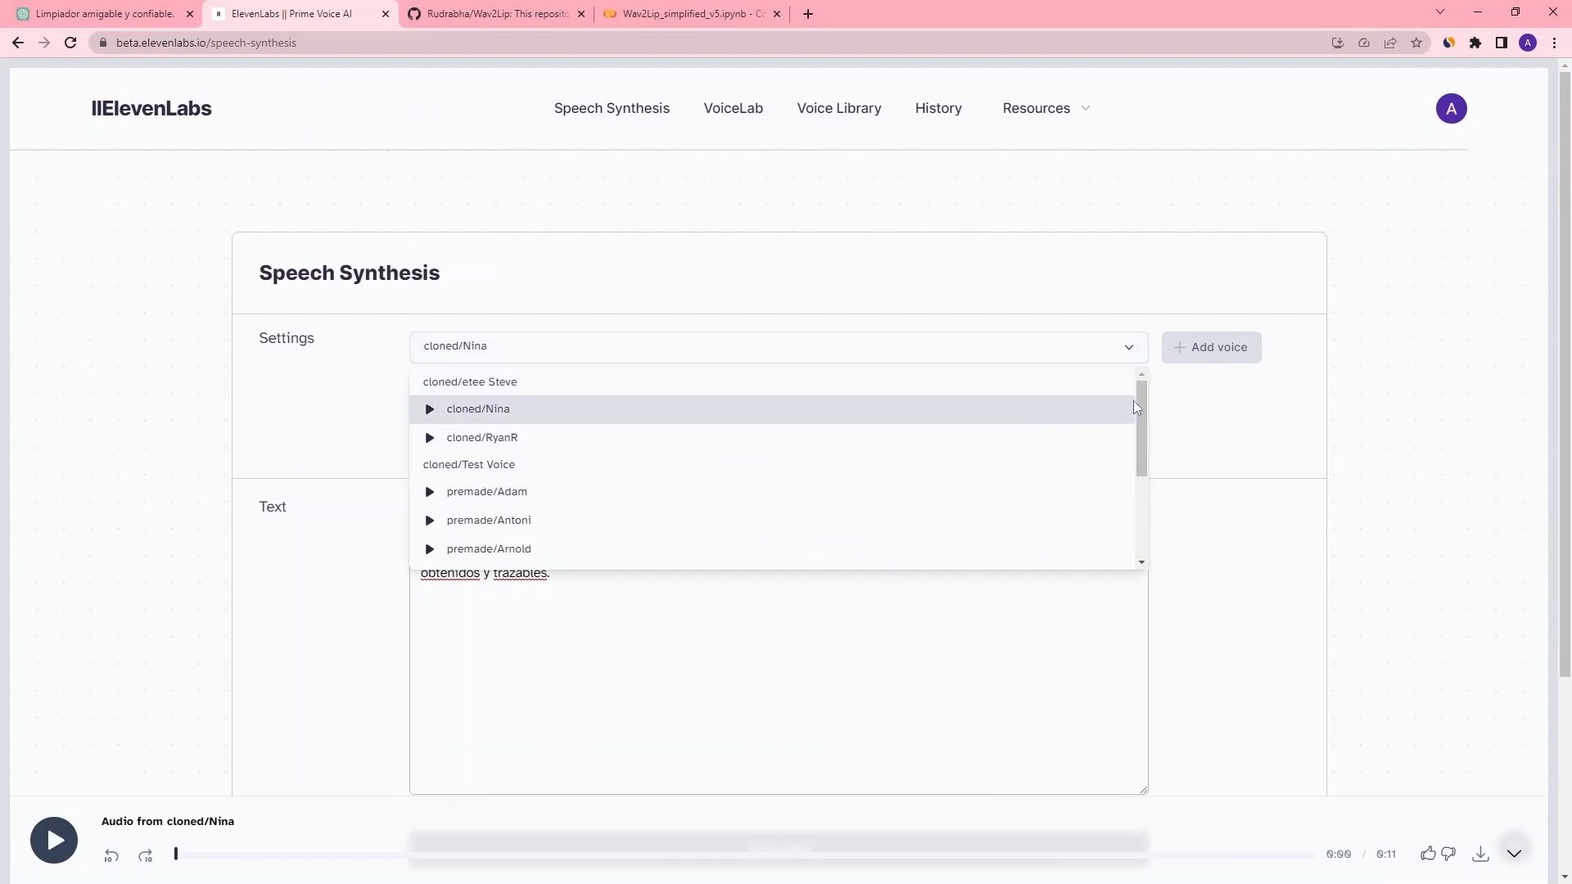
{"action": "left_click_drag", "start_coordinate": [1143, 426], "coordinate": [1146, 479]}
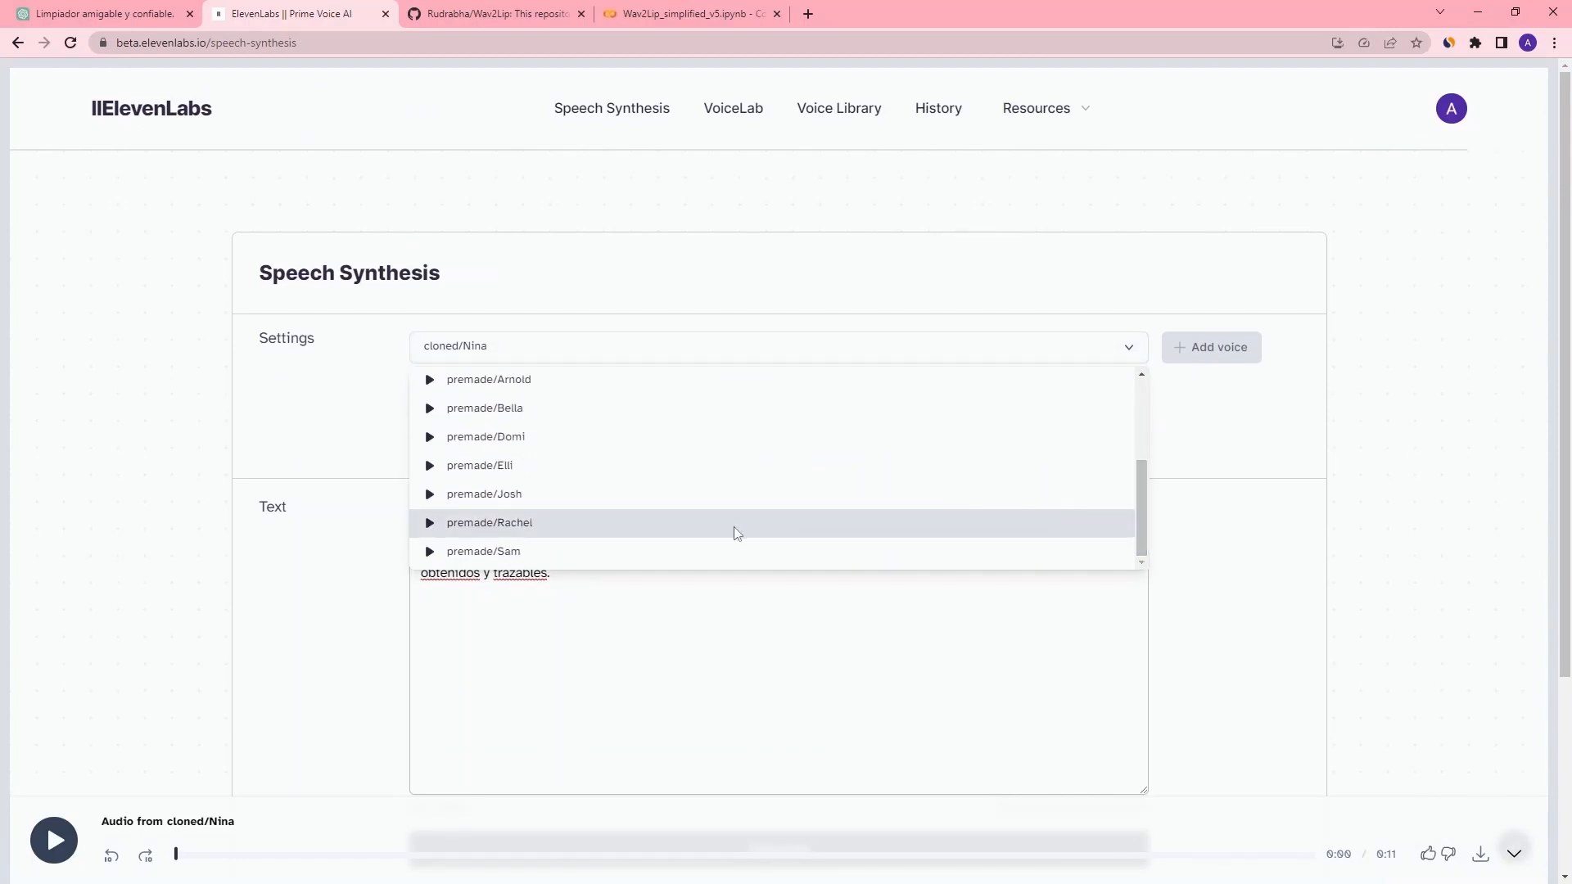
{"action": "left_click", "coordinate": [500, 526]}
{"action": "left_click", "coordinate": [705, 605]}
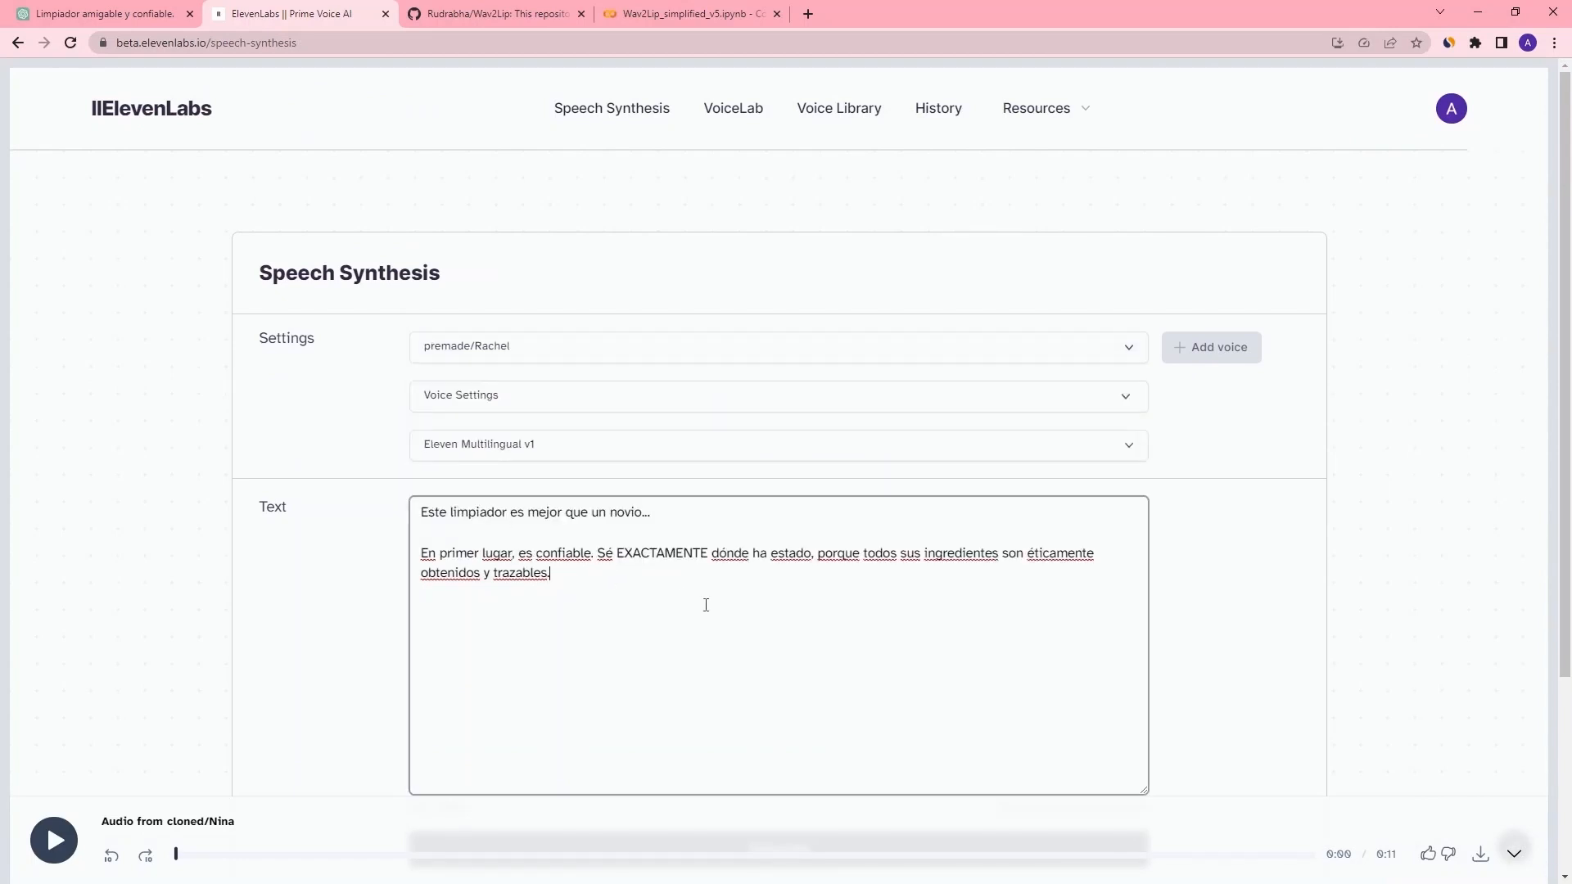
{"action": "scroll", "coordinate": [589, 455], "scroll_direction": "down", "scroll_amount": 3}
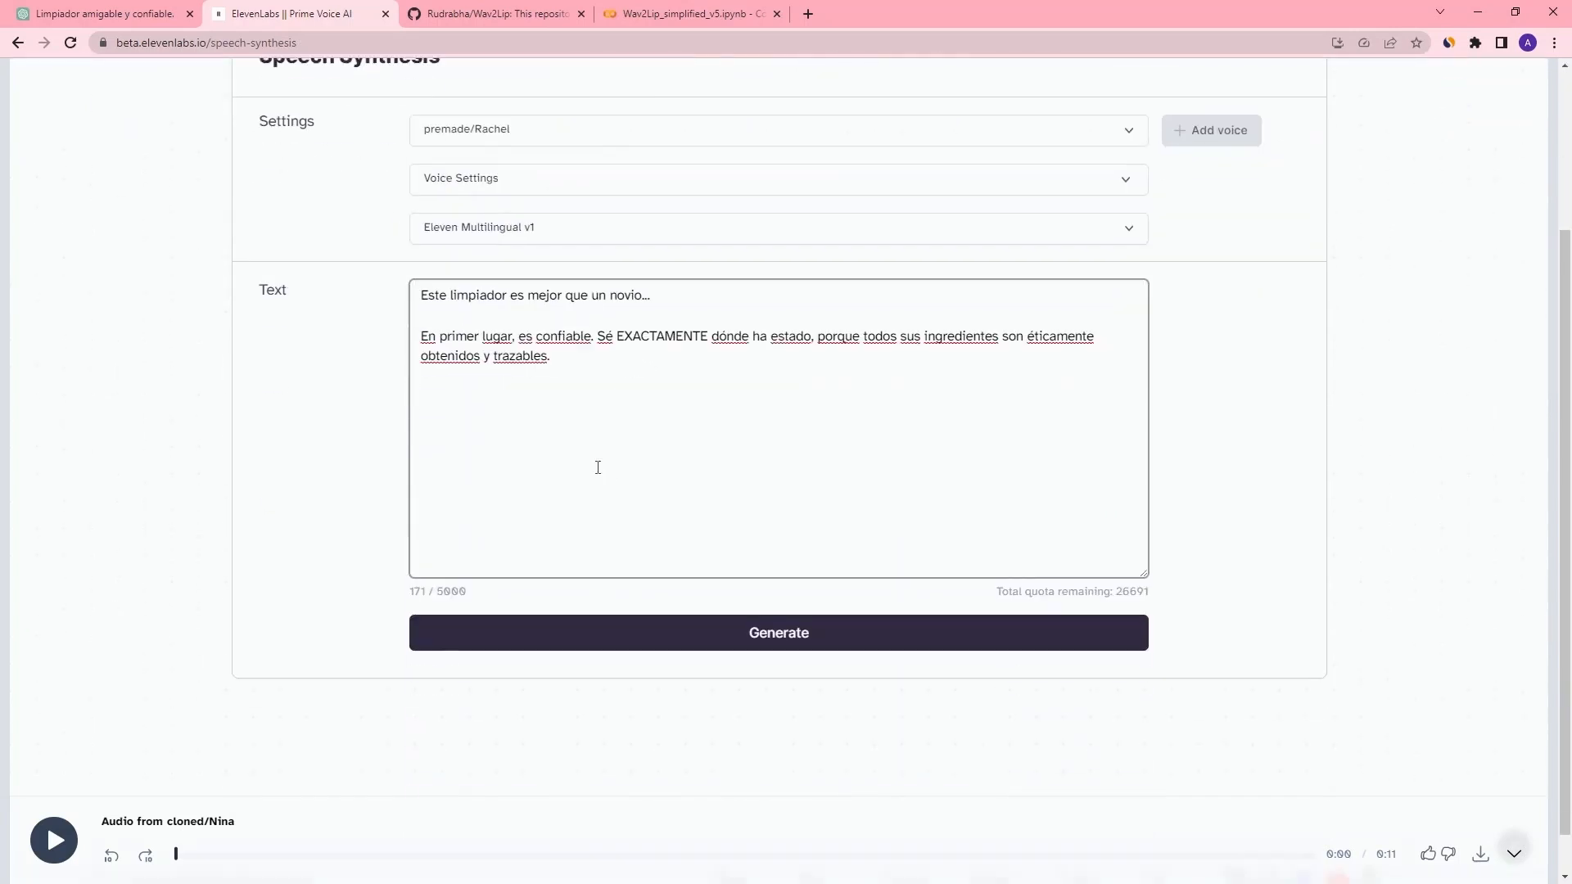
{"action": "left_click", "coordinate": [751, 638]}
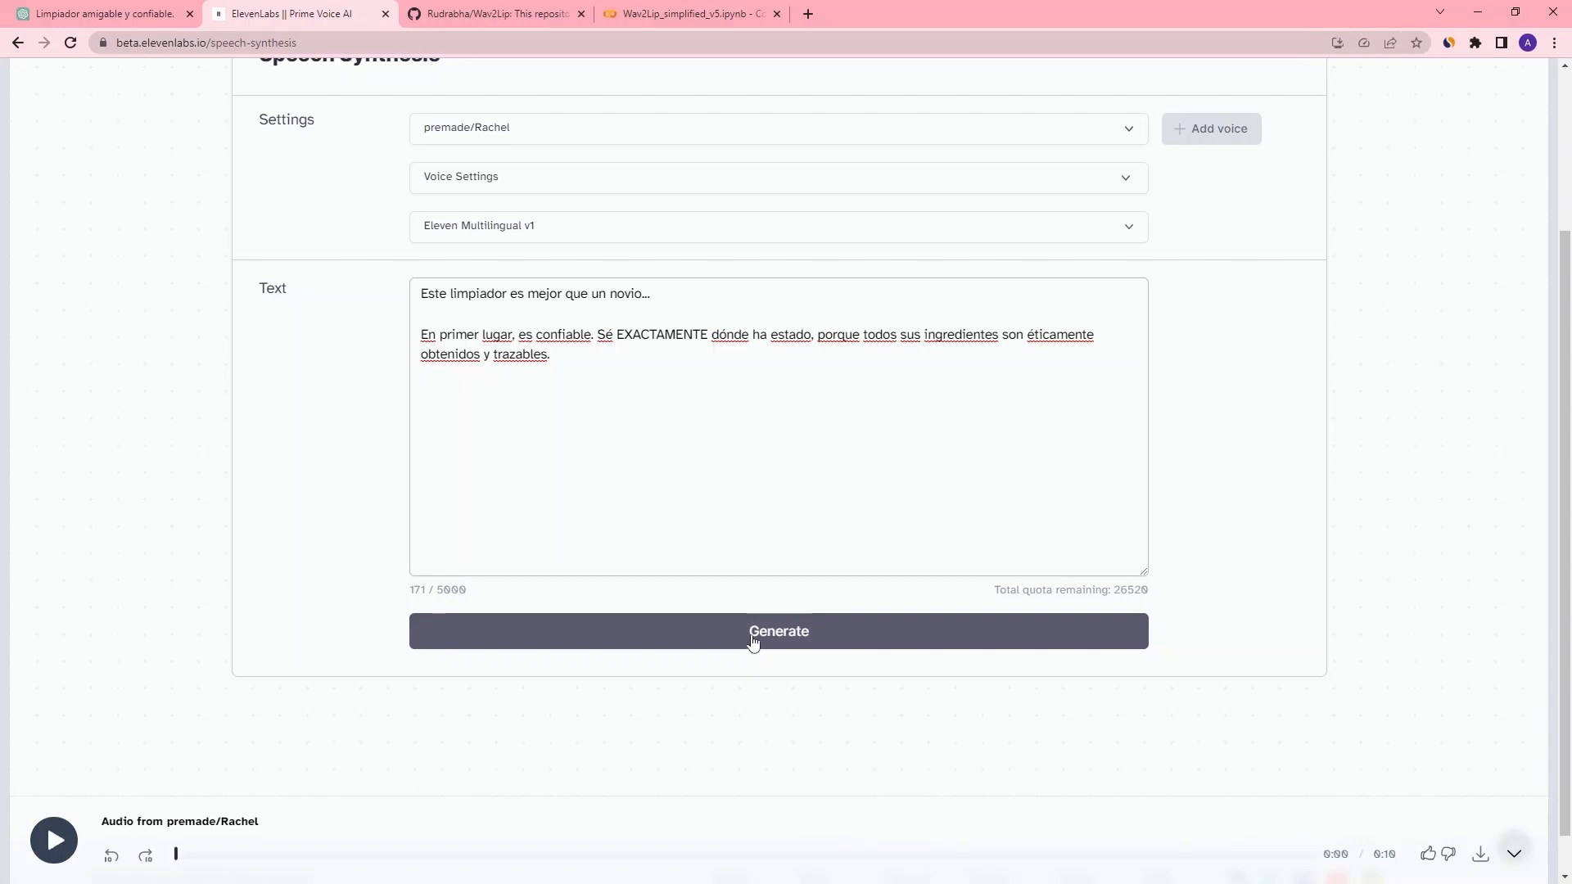
{"action": "left_click", "coordinate": [747, 629]}
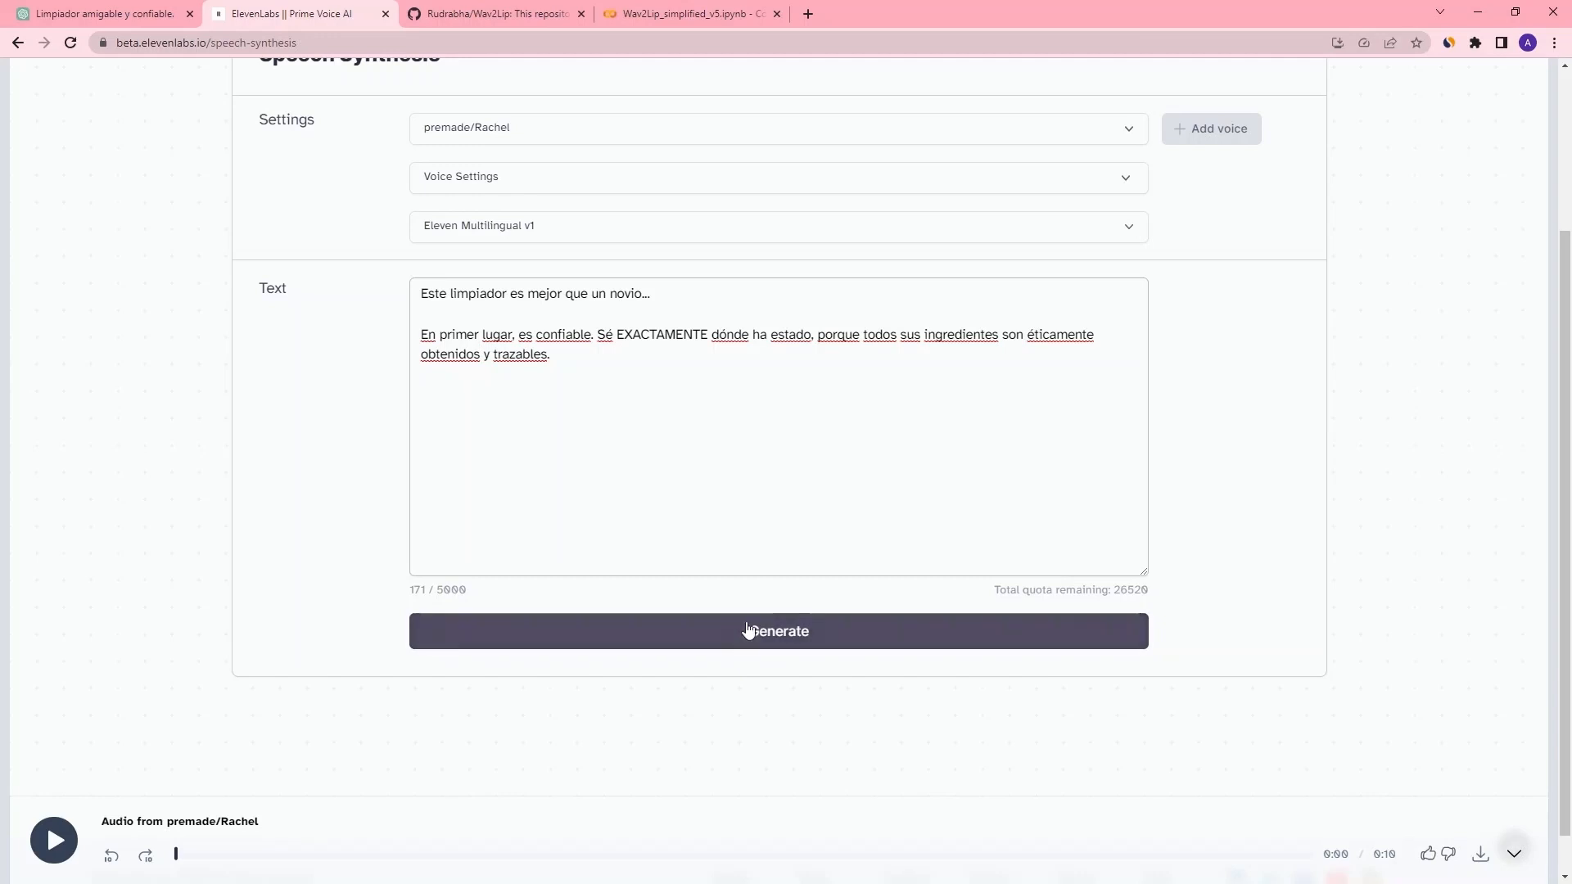